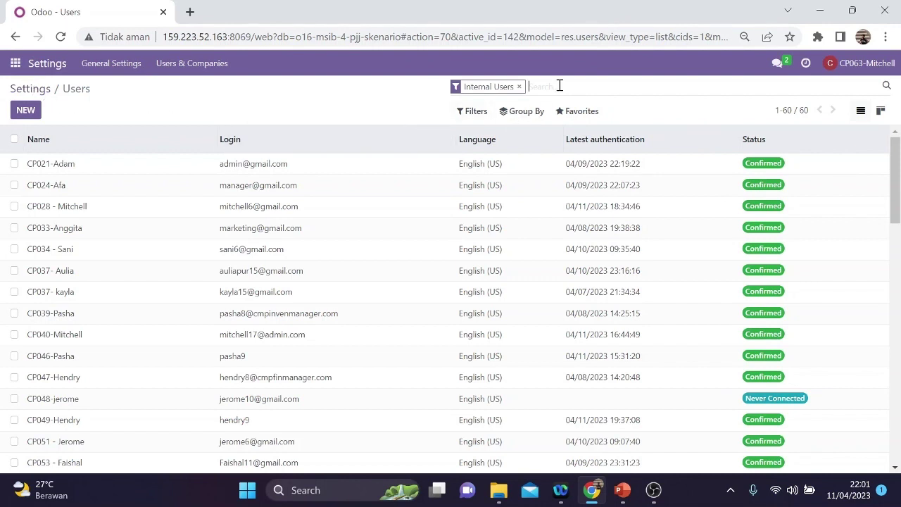
Step: Search the users list for 9 and review the access rights of the second listed user
text(9)
key(Return)
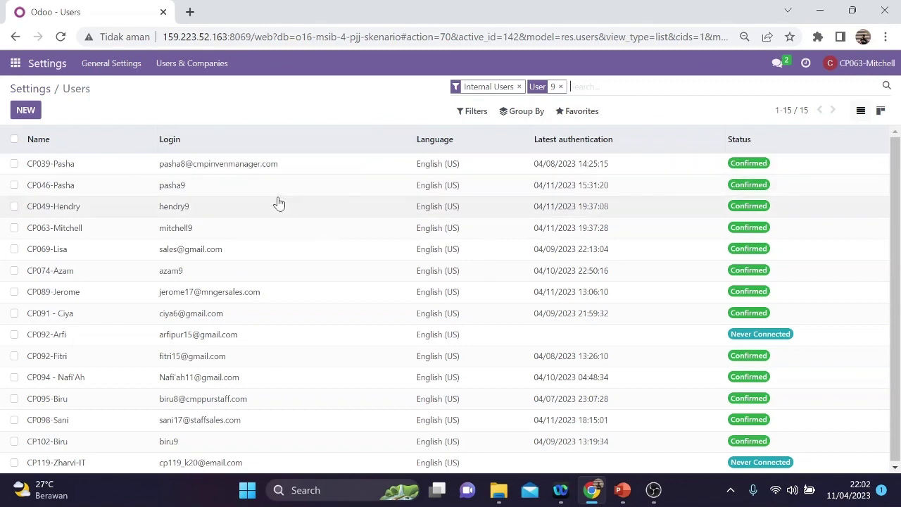
click(205, 195)
scroll(139, 183, down, 2)
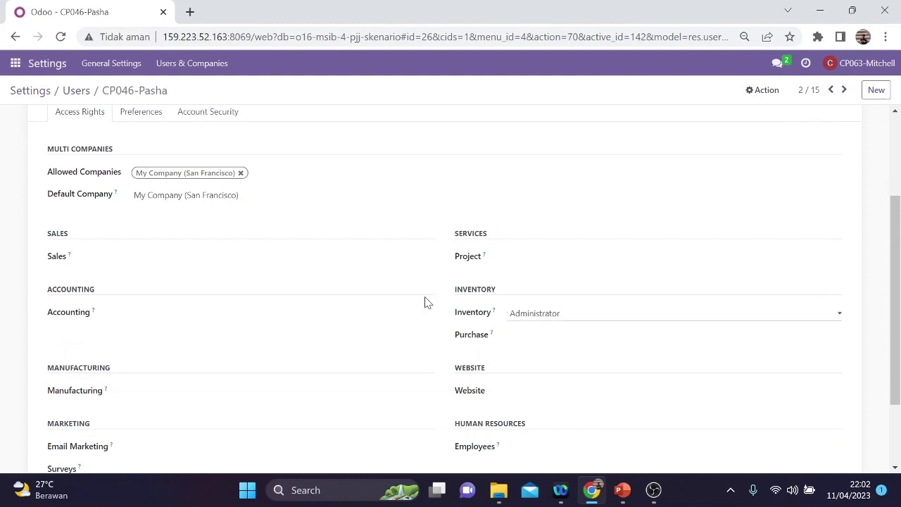
scroll(227, 246, up, 2)
click(73, 91)
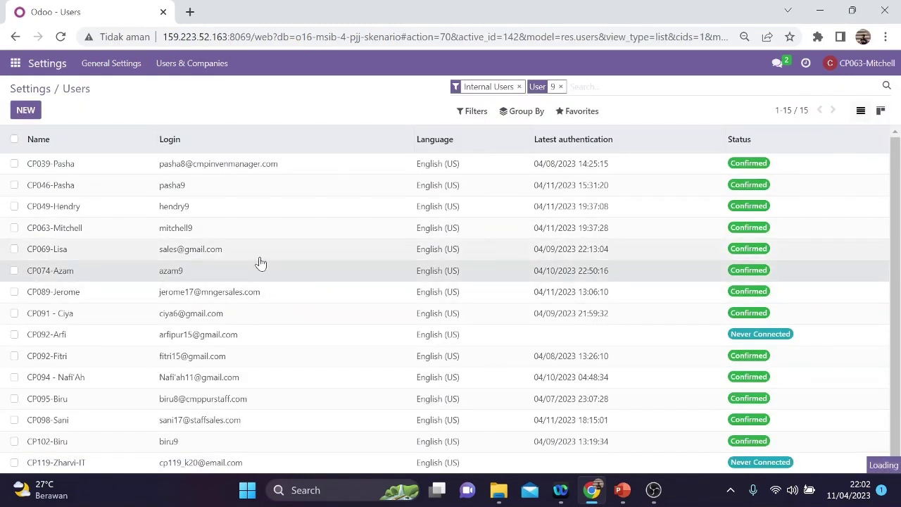
Step: Review the access rights of the sixth listed user, including the Inventory and Purchase roles
click(242, 270)
scroll(366, 328, down, 3)
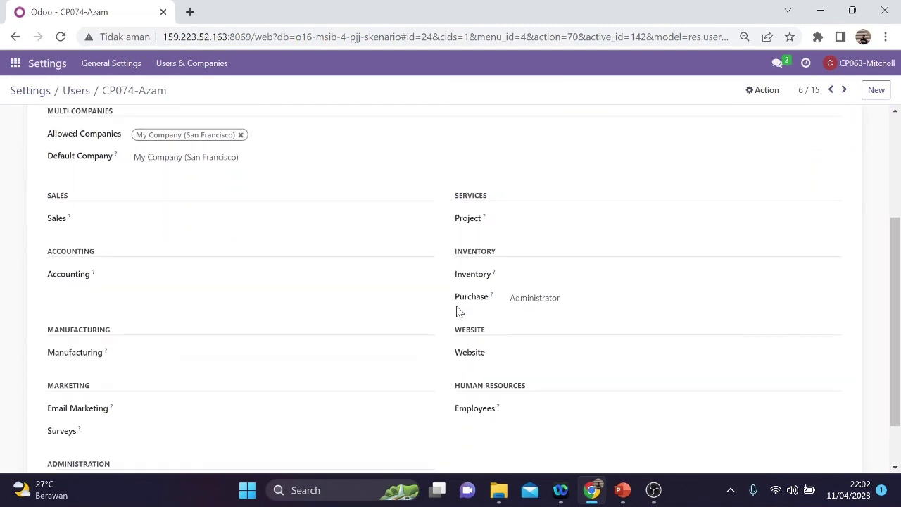
scroll(338, 260, up, 3)
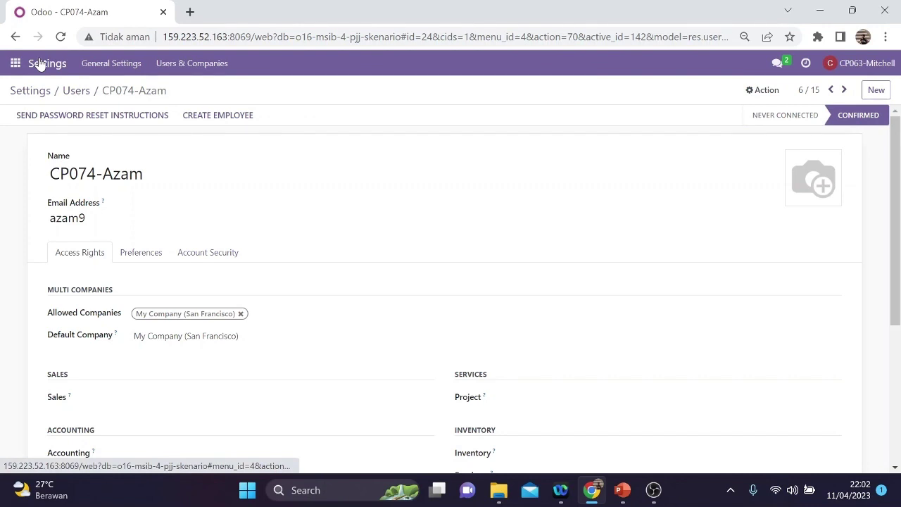
Step: Open the vendor list in the Purchase app and review the details of the vendor PT. Kaktus Berduri
click(15, 64)
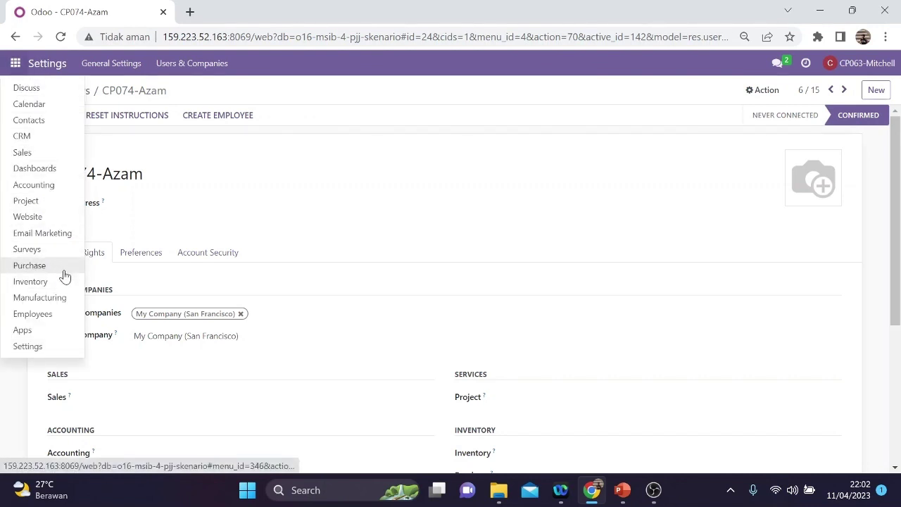
click(29, 266)
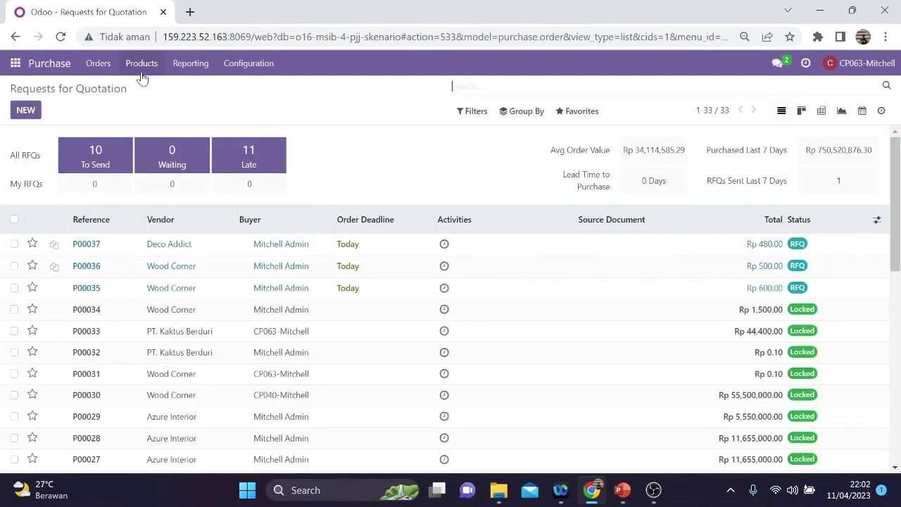
click(103, 65)
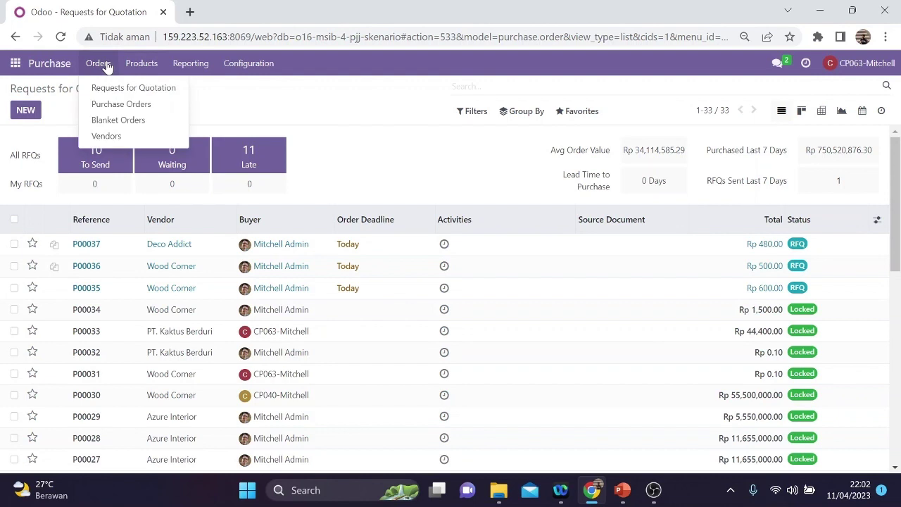
click(120, 139)
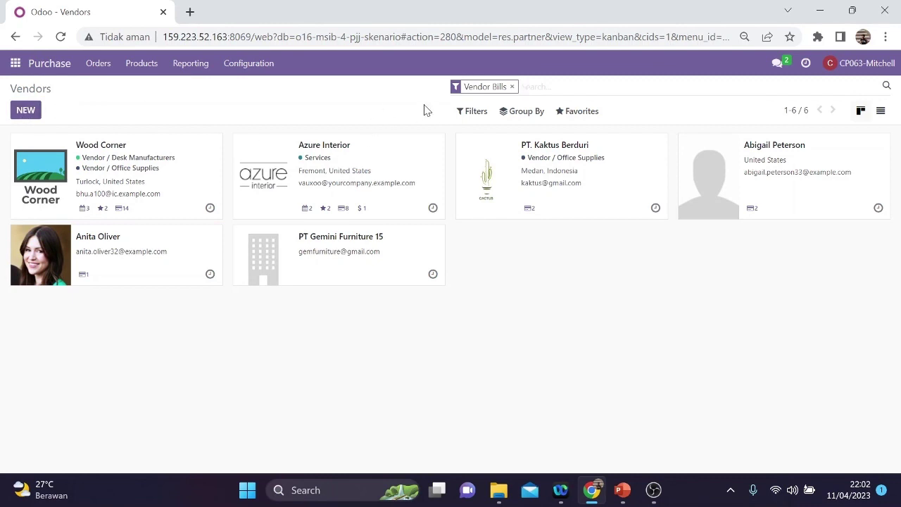
click(540, 161)
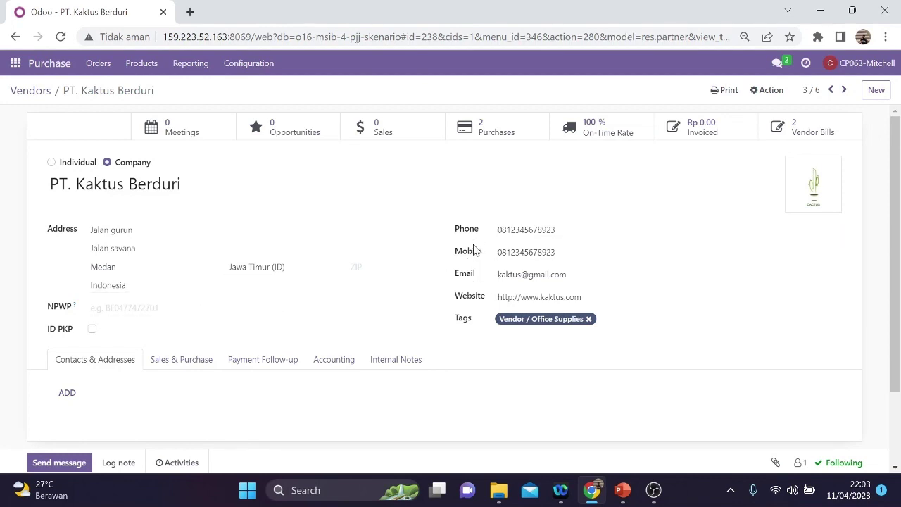
scroll(468, 265, down, 1)
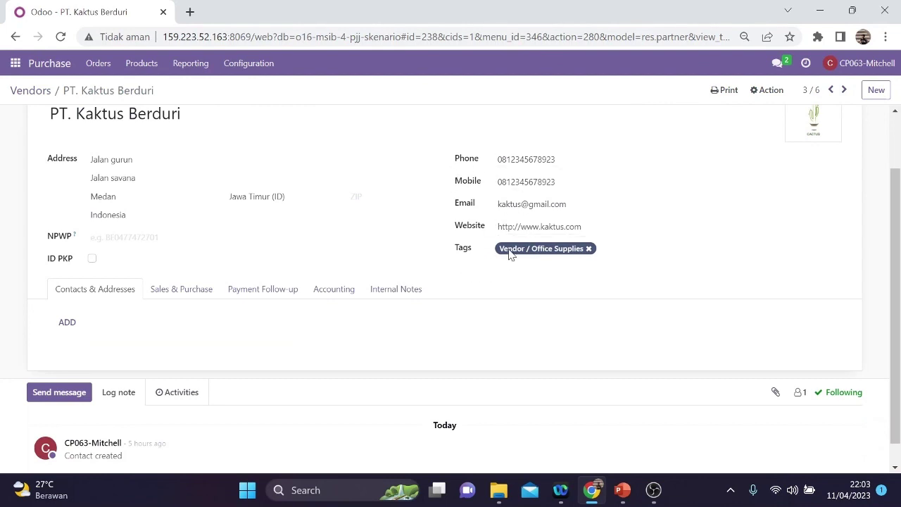
scroll(450, 341, up, 1)
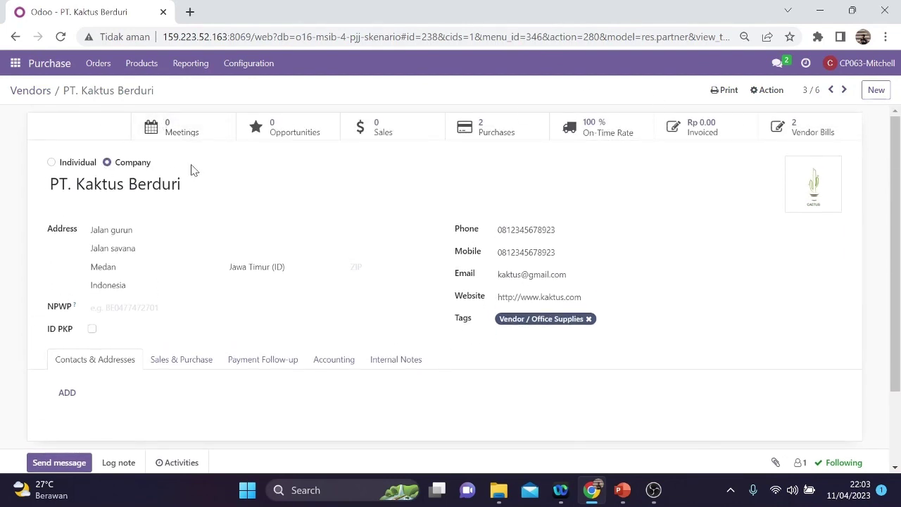
Step: Open the configuration settings of the Purchase app
click(273, 68)
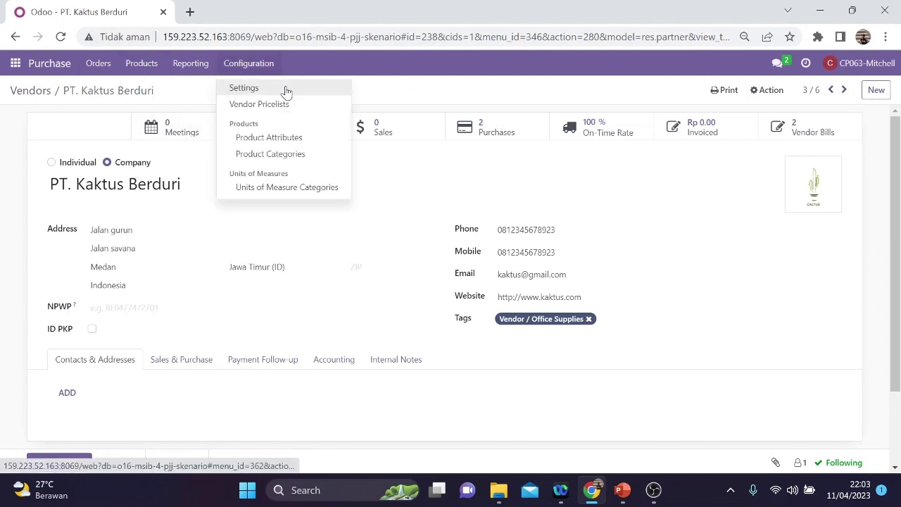
click(286, 90)
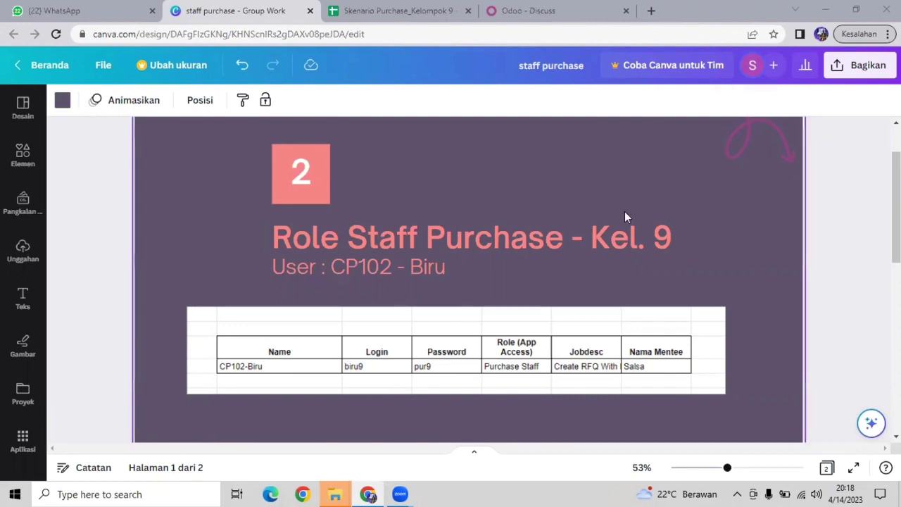
Step: Read the Skenario page of the staff purchase design for the vendor, date and product details
scroll(623, 215, down, 5)
scroll(622, 225, down, 5)
scroll(622, 225, up, 1)
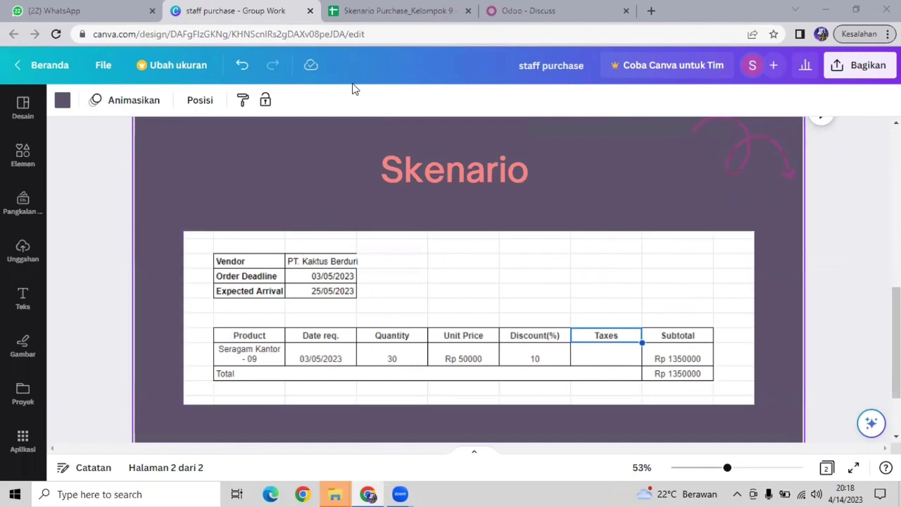
Step: Switch to Odoo and create a new request for quotation in the Purchase app
click(556, 8)
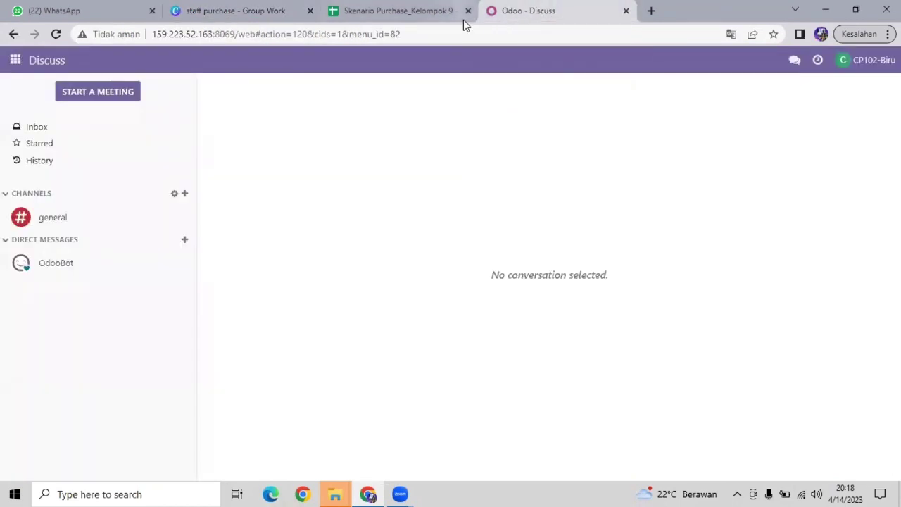
mouse_move(463, 21)
click(17, 61)
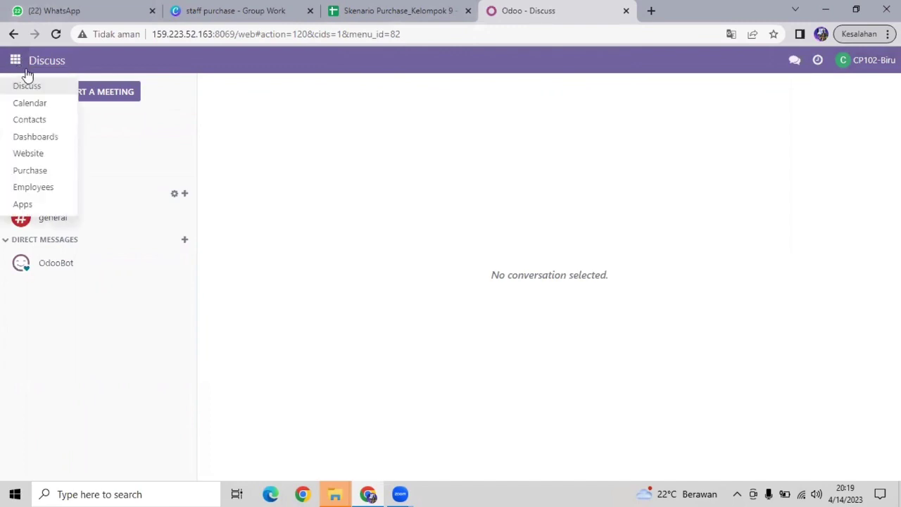
click(51, 171)
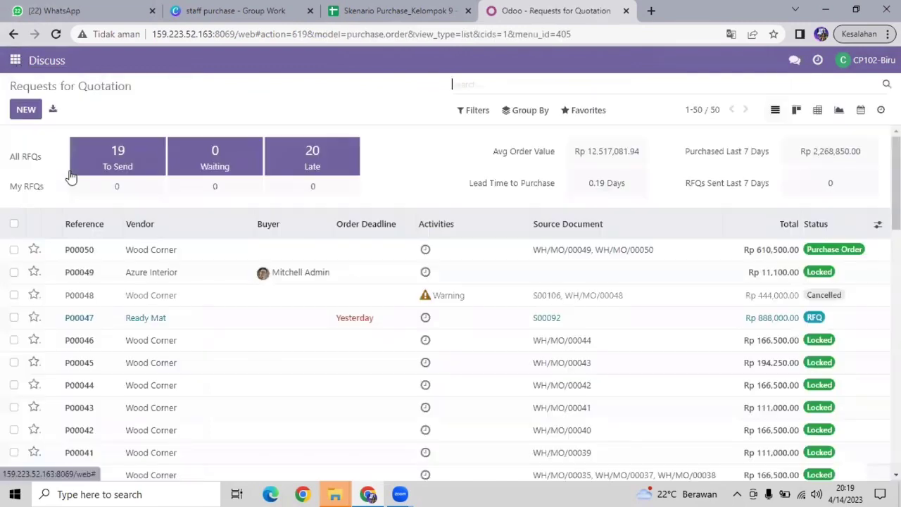
click(26, 111)
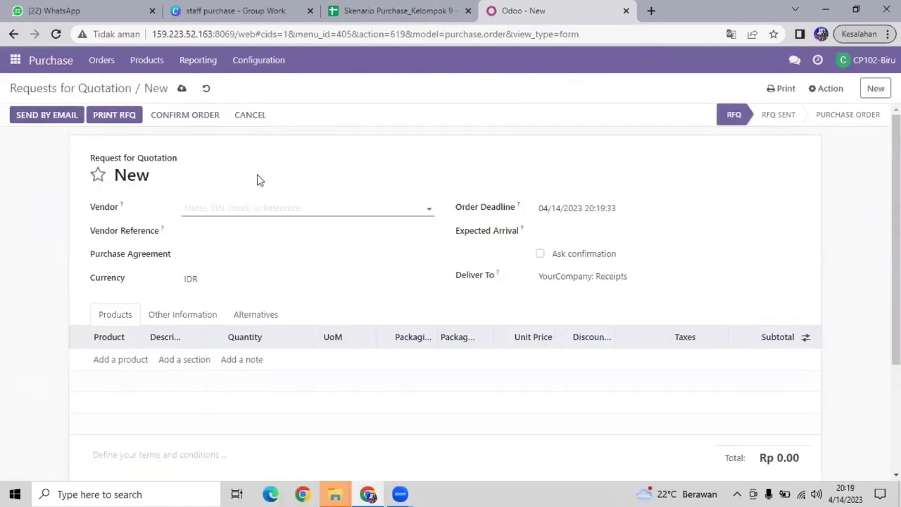
Step: Look up the vendor on the RFQ sheet of Skenario Purchase_Kelompok 9 and set the quotation's vendor to PT. Kaktus Berduri
click(287, 12)
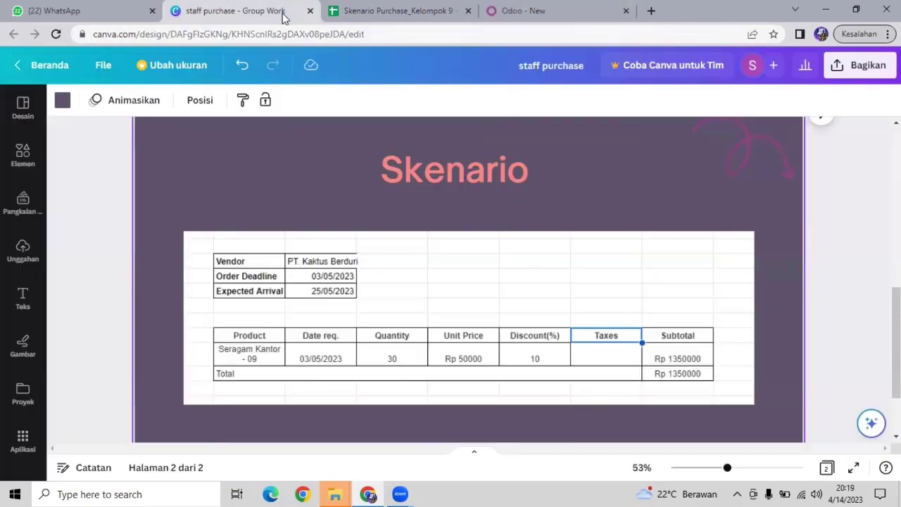
click(389, 10)
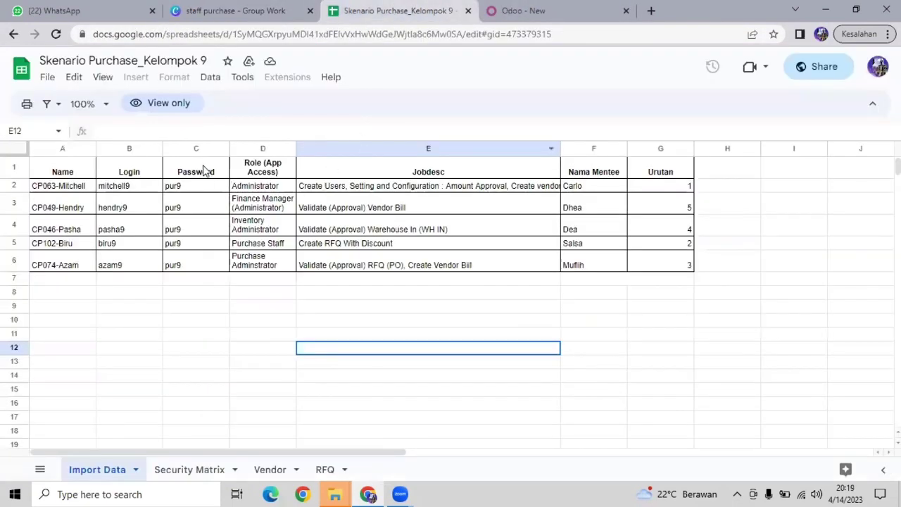
click(320, 471)
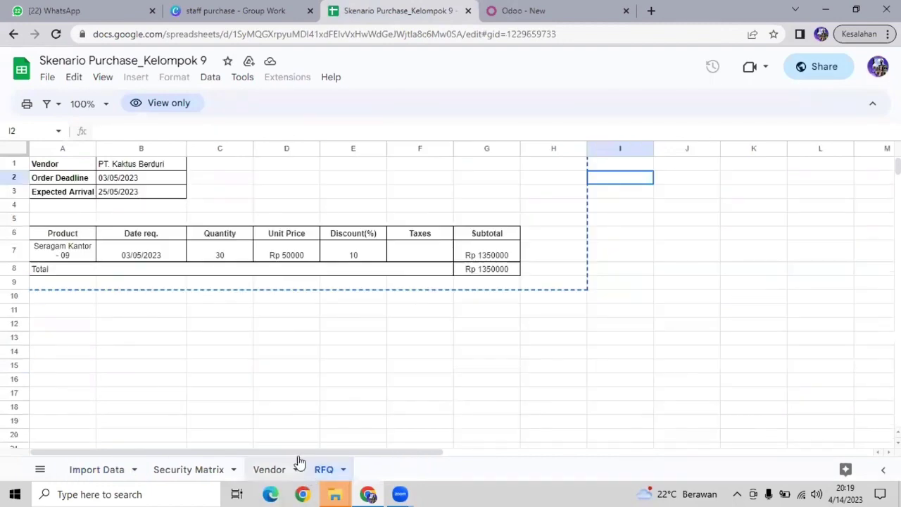
click(537, 10)
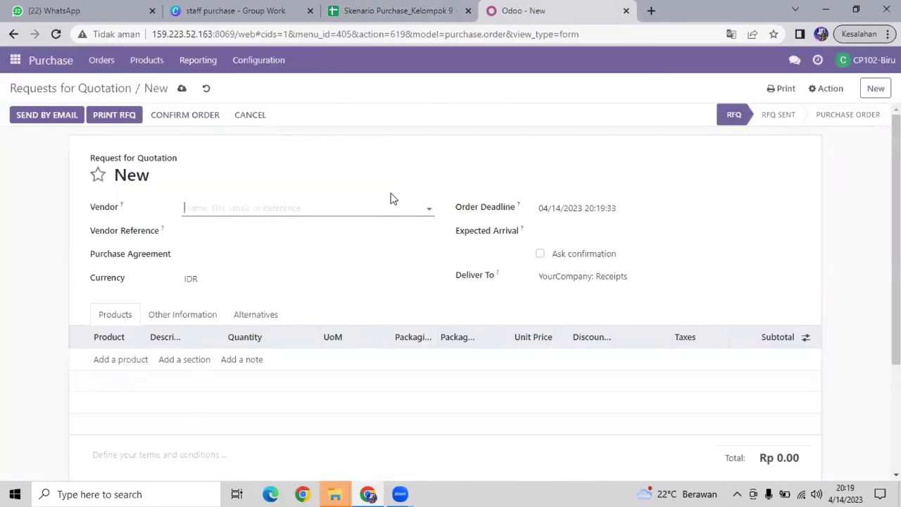
text(pt)
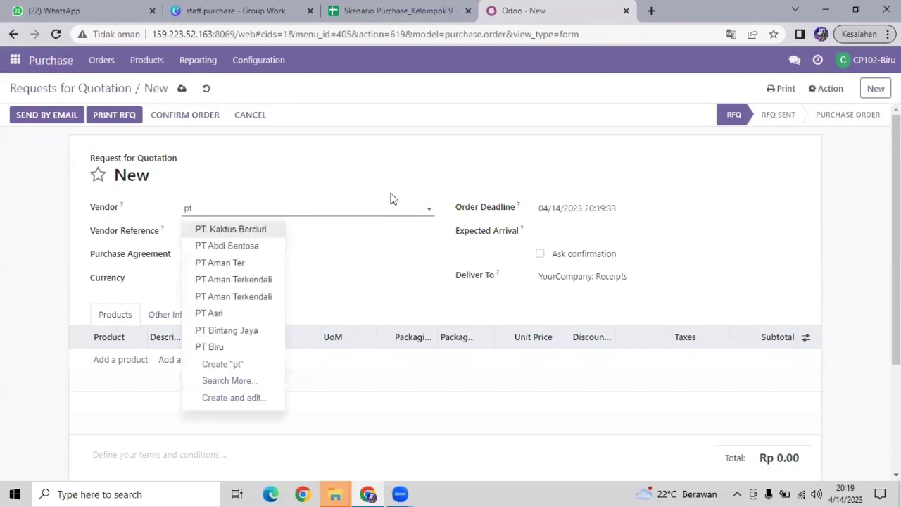
click(278, 230)
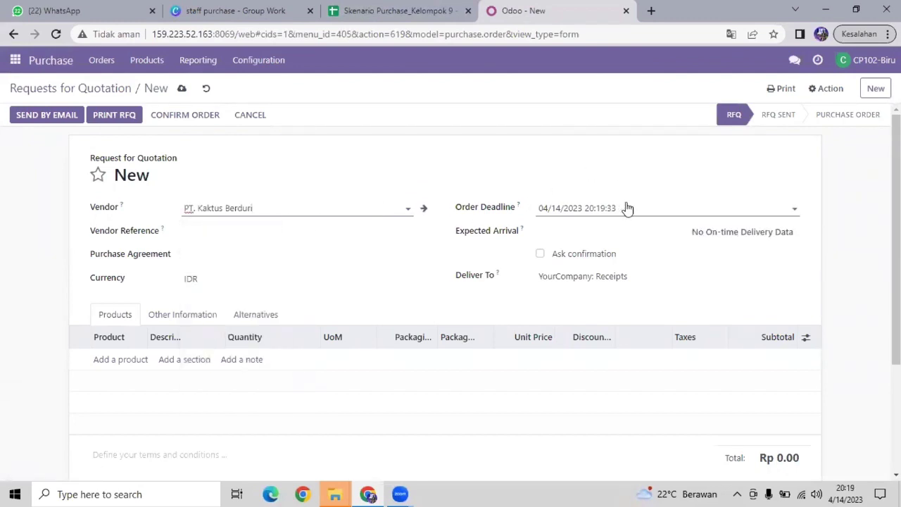
Step: Check the order deadline on the RFQ sheet and set the quotation's Order Deadline to 05/03/2023
click(706, 217)
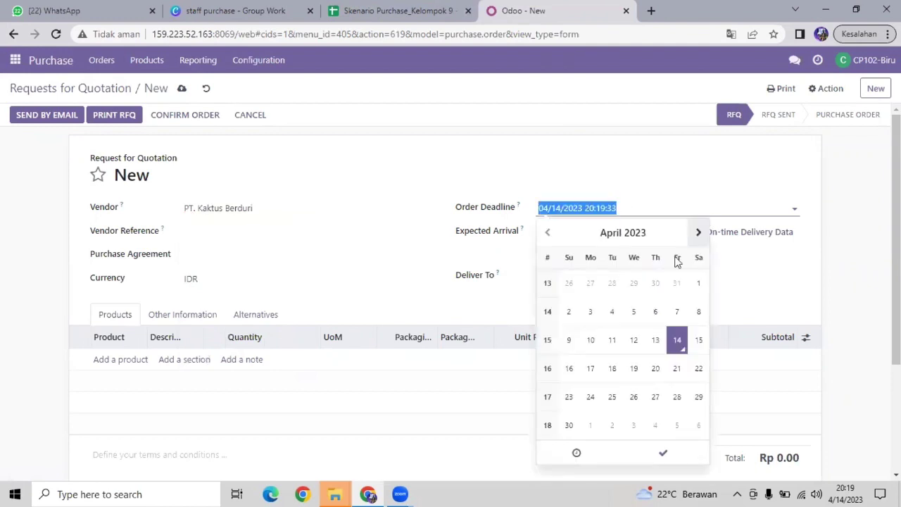
click(699, 234)
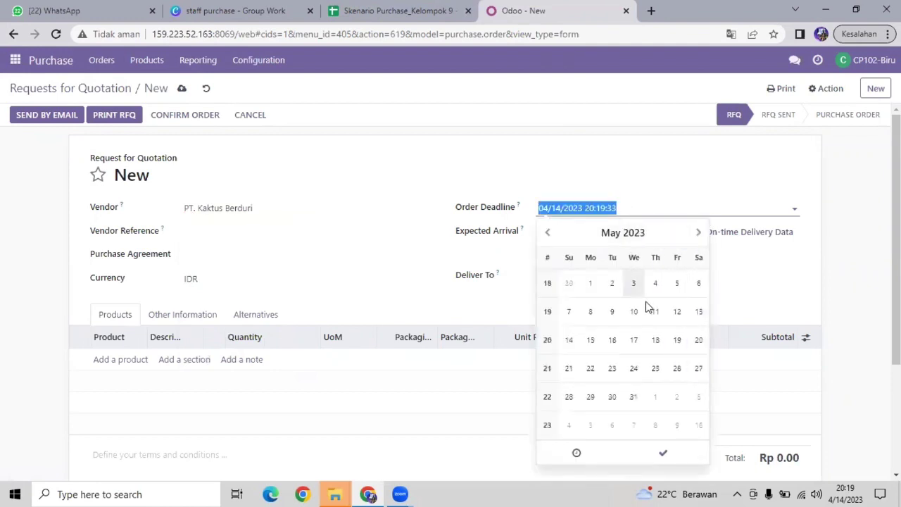
click(392, 14)
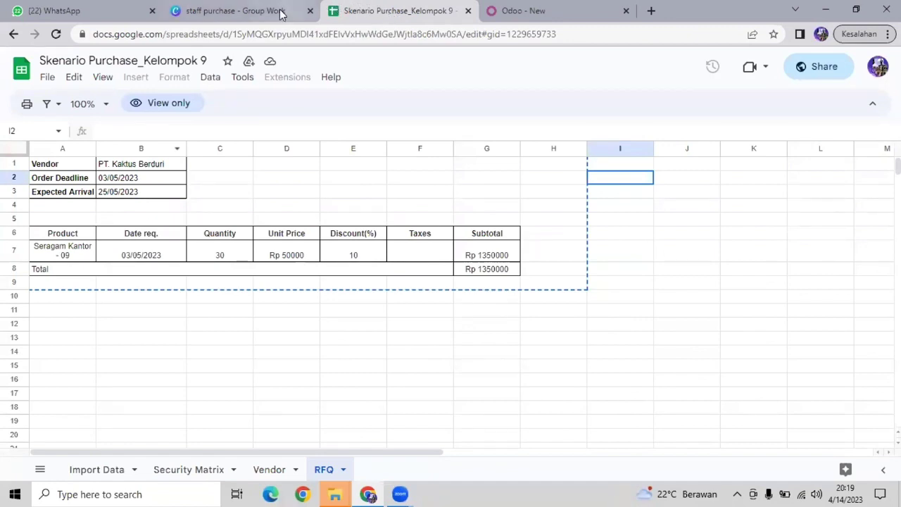
click(506, 14)
click(565, 215)
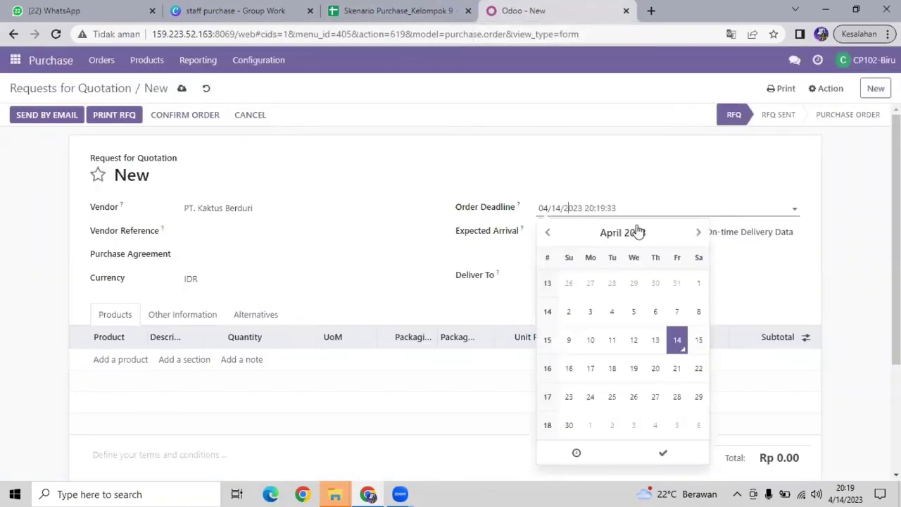
click(697, 233)
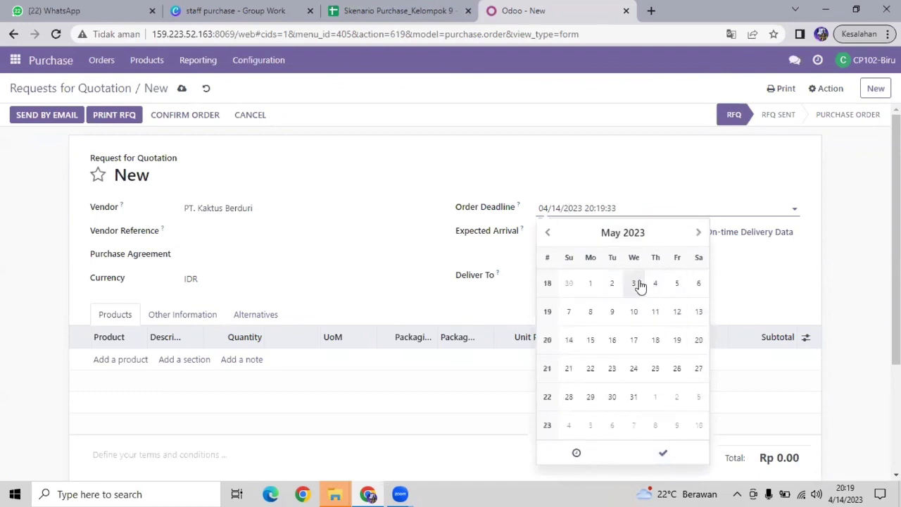
click(634, 284)
click(632, 185)
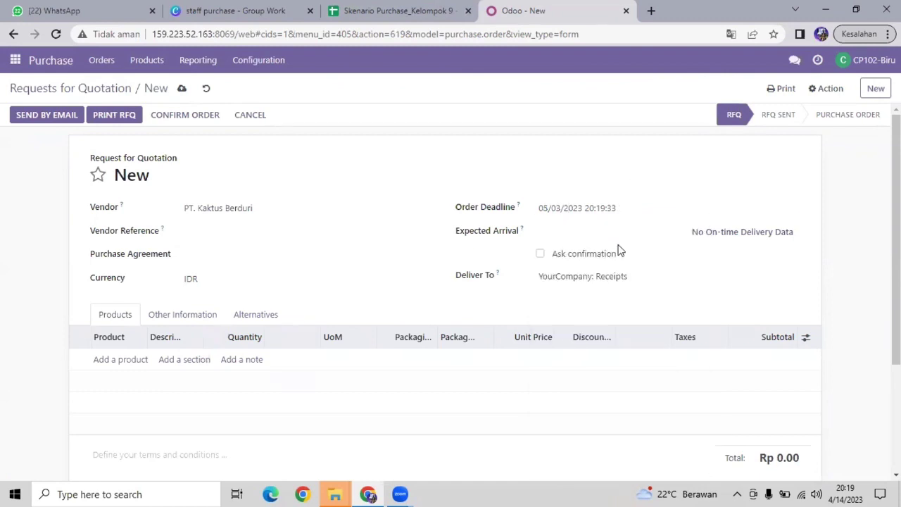
Step: Check the expected arrival date on the RFQ sheet and set the quotation's Expected Arrival to 05/25/2023
click(610, 232)
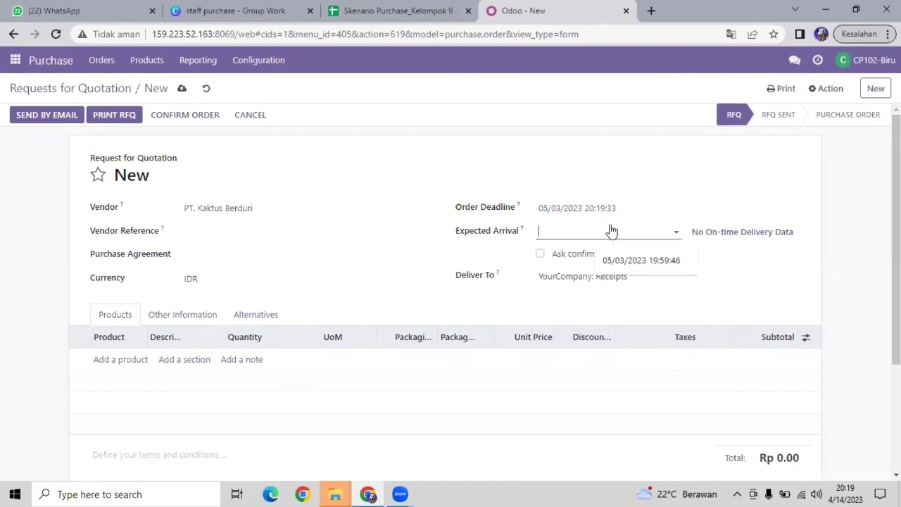
click(355, 10)
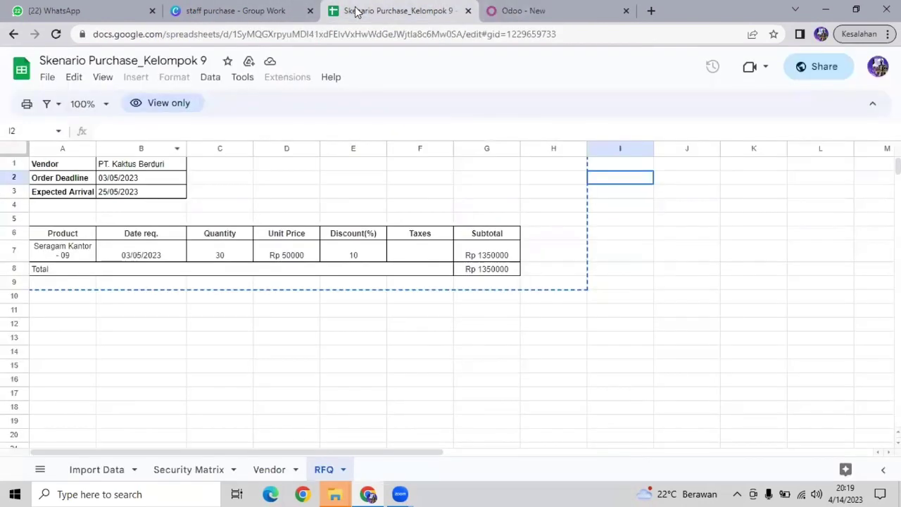
click(510, 12)
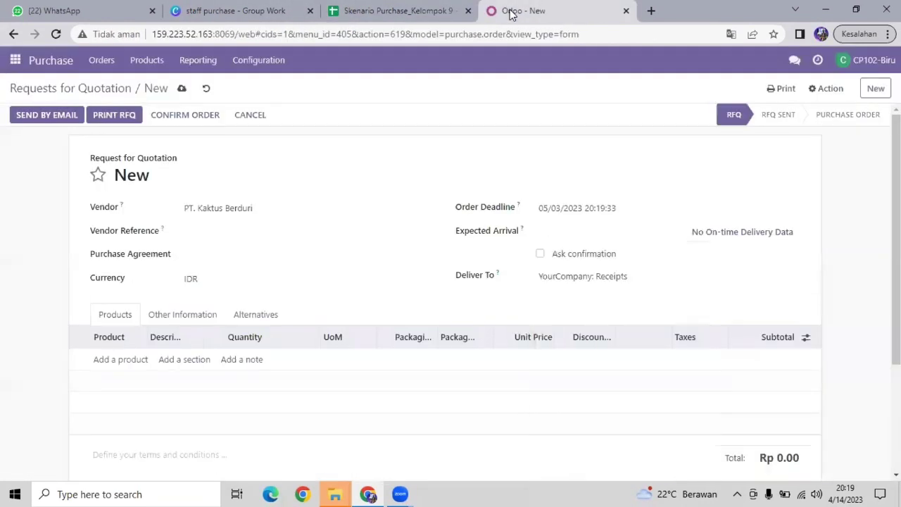
click(578, 235)
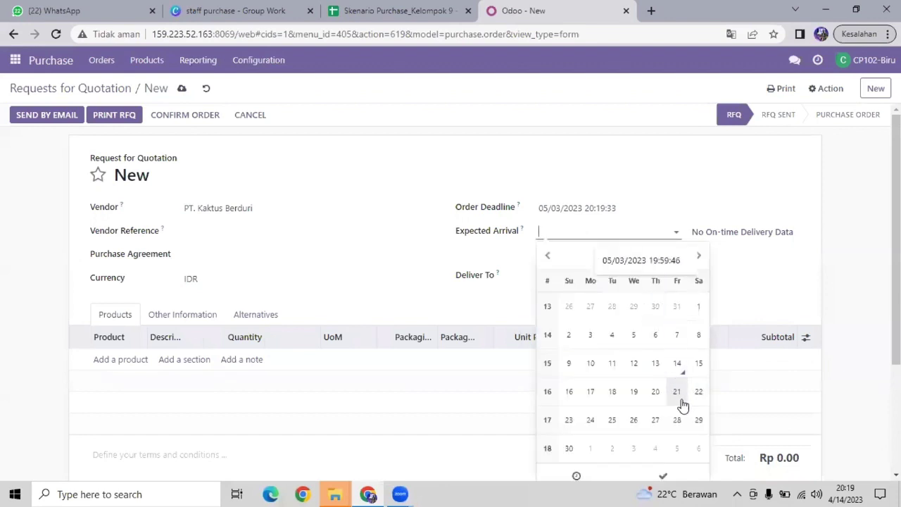
click(613, 423)
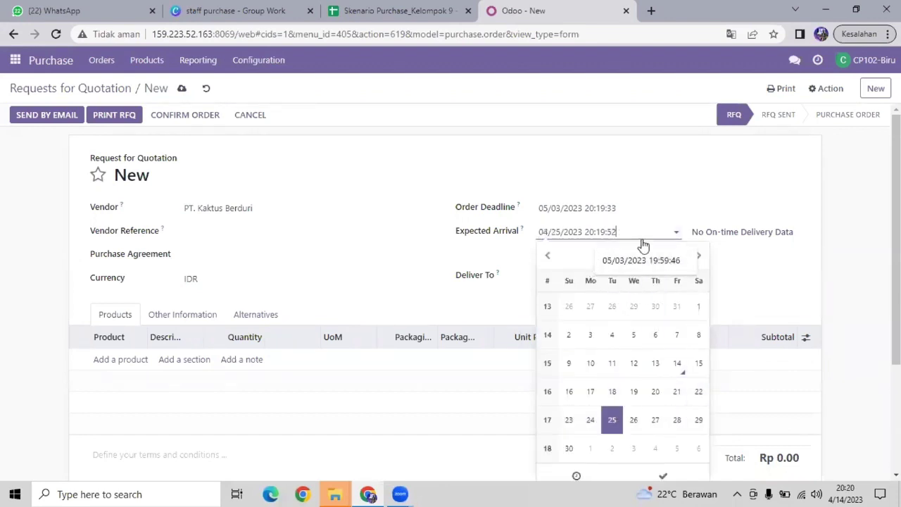
click(700, 258)
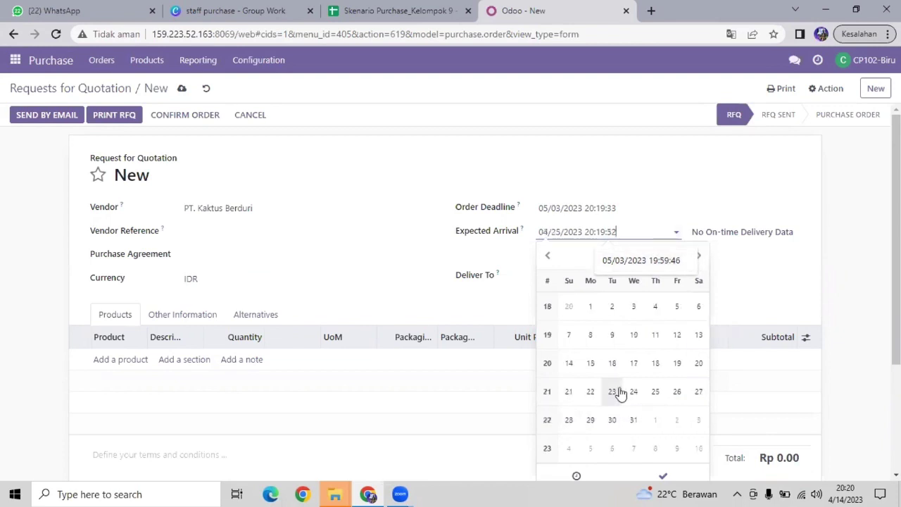
click(647, 392)
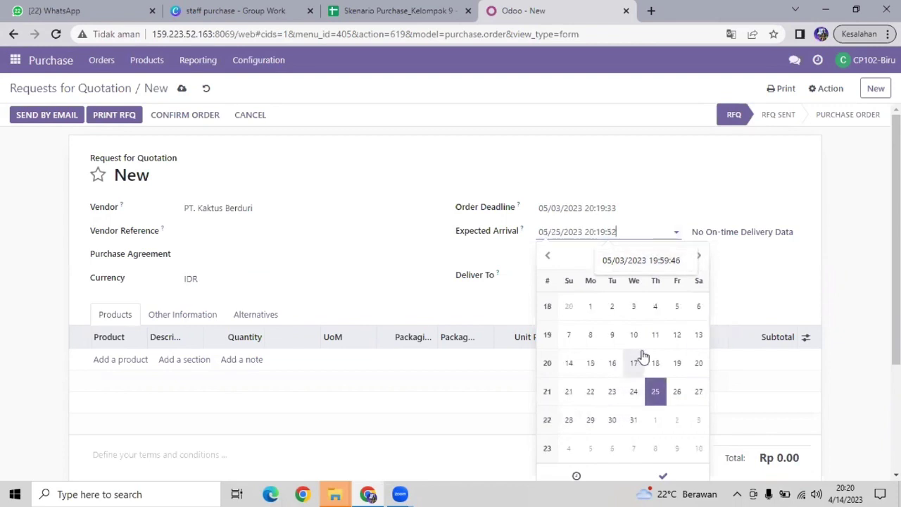
click(473, 253)
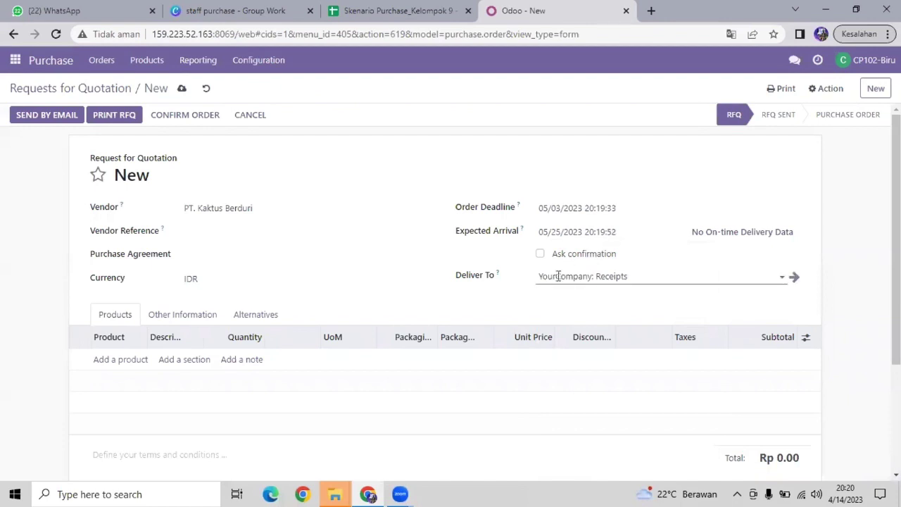
Step: Look up the product on the RFQ sheet and add Seragam Kantor - 09 as the quotation's product line
click(121, 364)
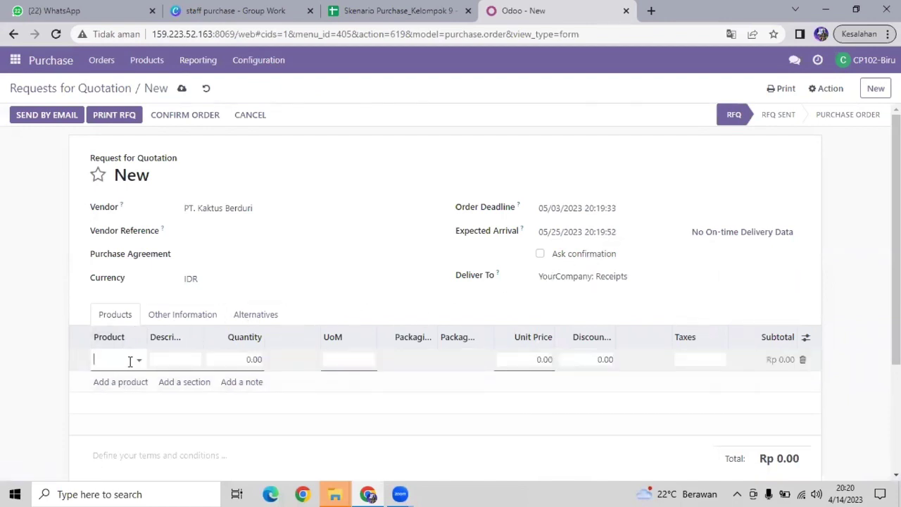
click(365, 13)
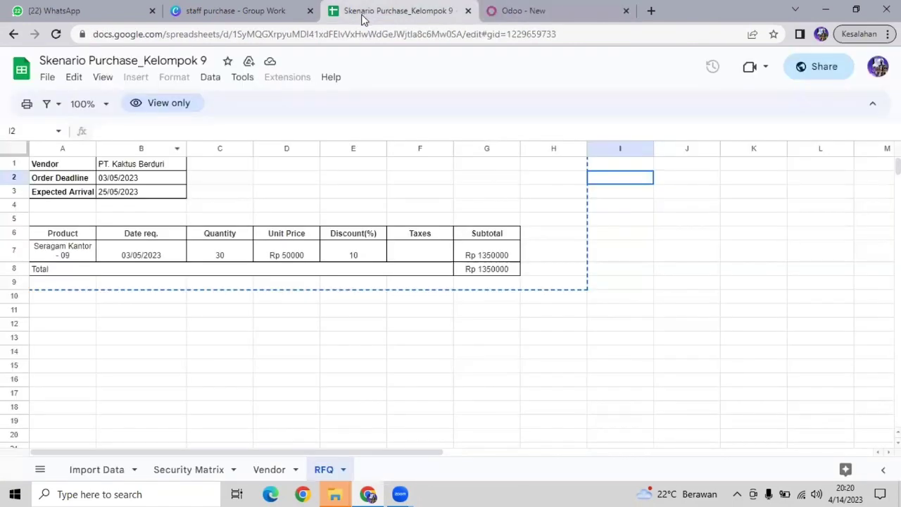
click(493, 11)
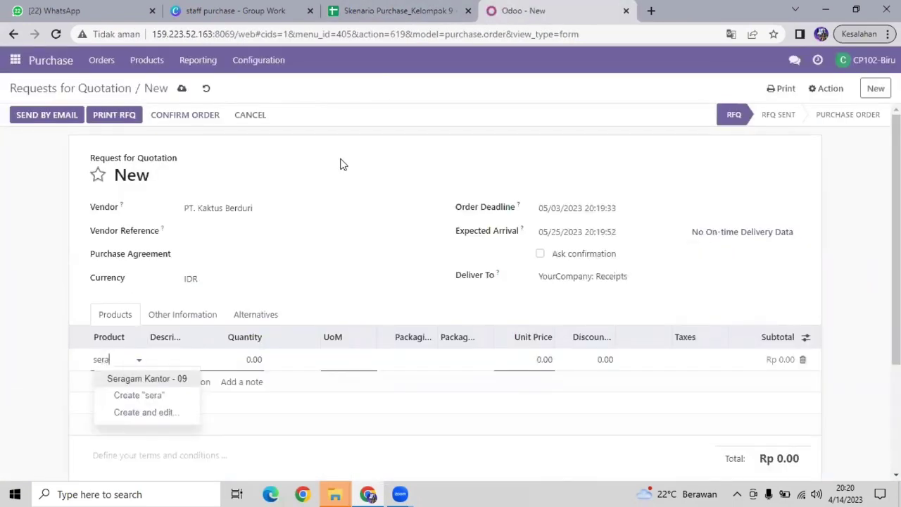
text(m)
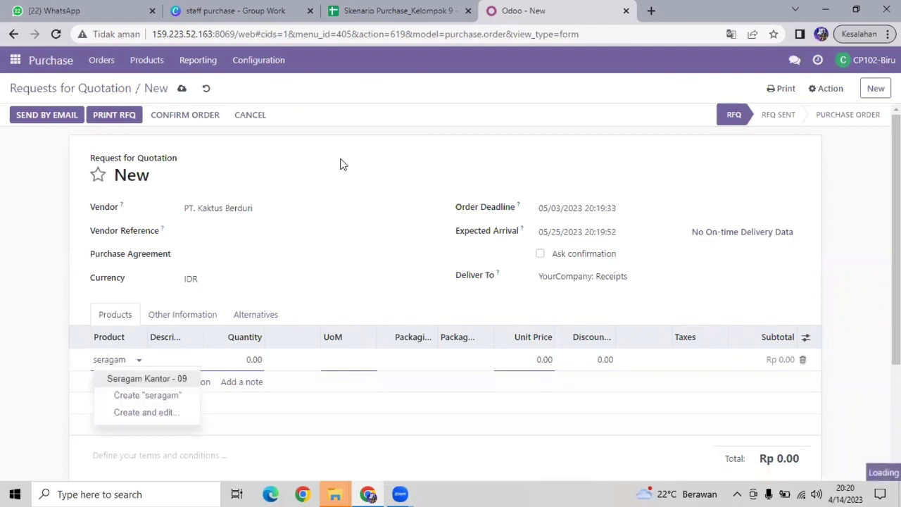
click(176, 379)
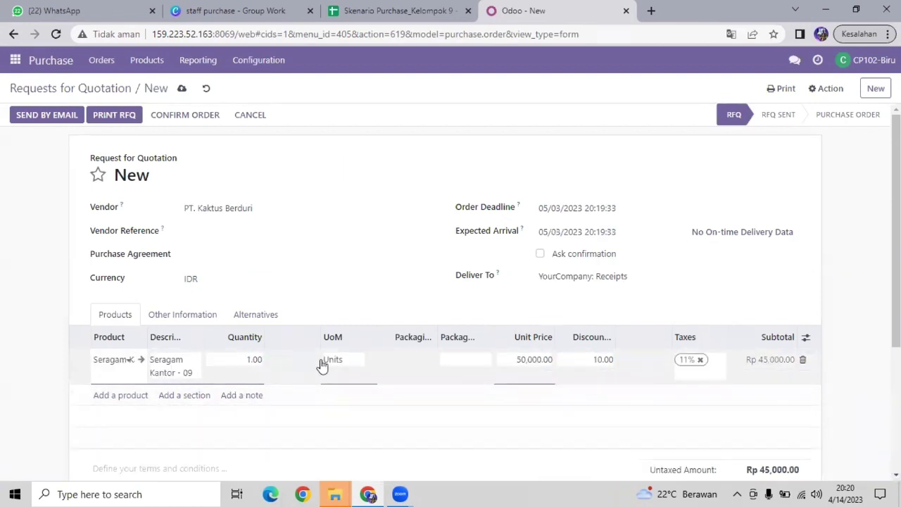
Step: Check the required quantity on the RFQ sheet and set the Seragam Kantor - 09 line's quantity to 30
click(398, 11)
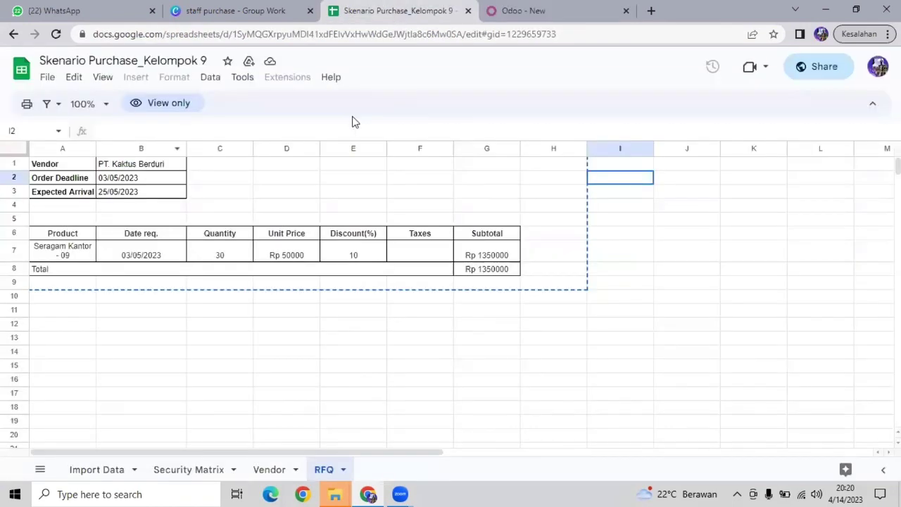
click(570, 10)
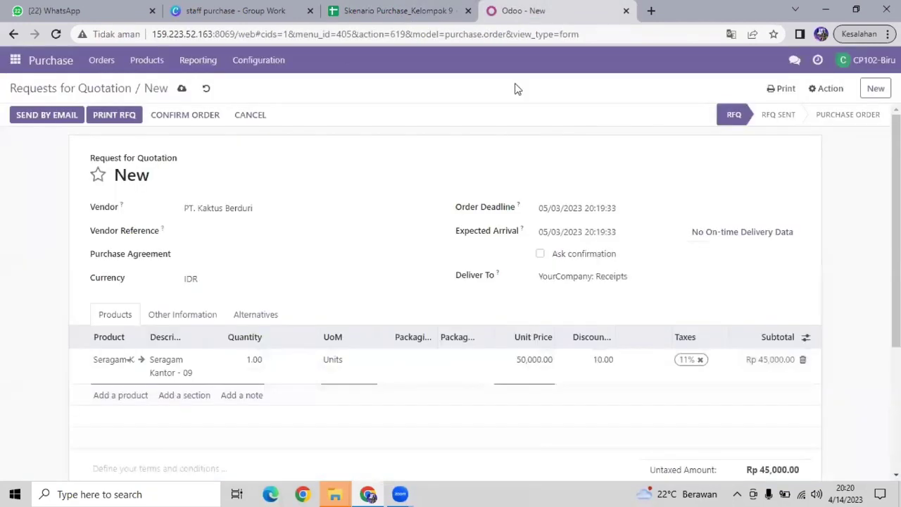
click(263, 361)
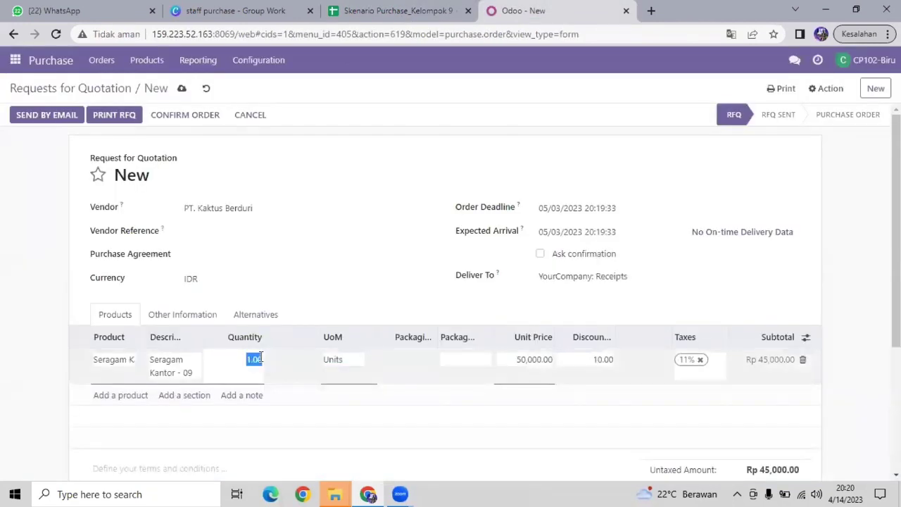
key(BackSpace)
text(30)
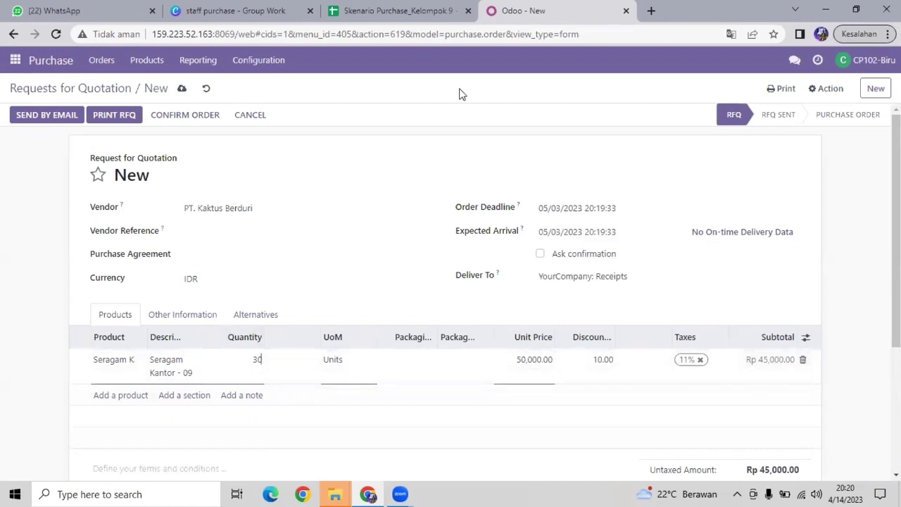
Step: Check the price and discount on the RFQ sheet, keep the product line's discount at 10 and remove its 11% tax
click(421, 12)
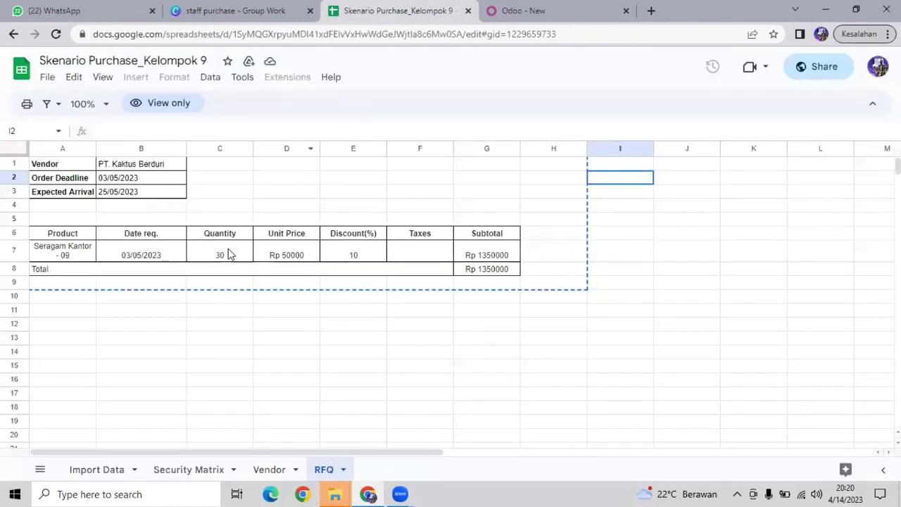
click(512, 11)
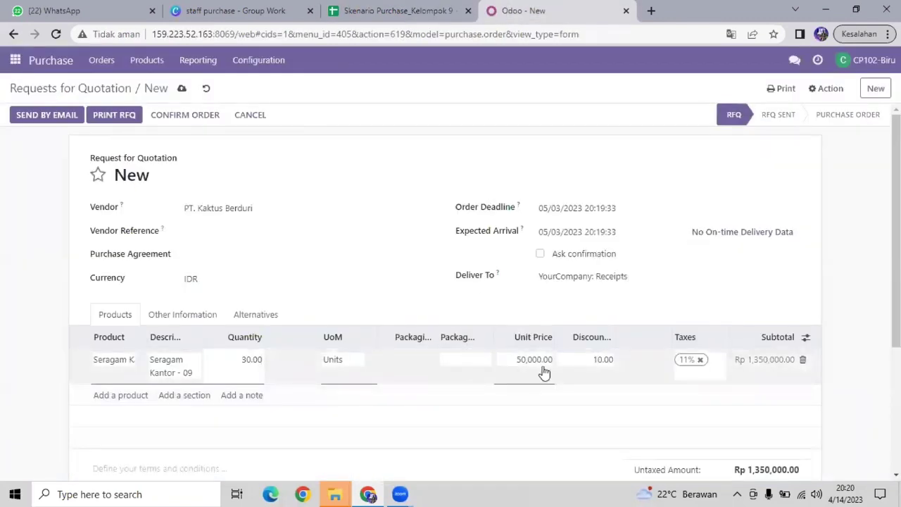
click(613, 360)
double_click(613, 360)
key(BackSpace)
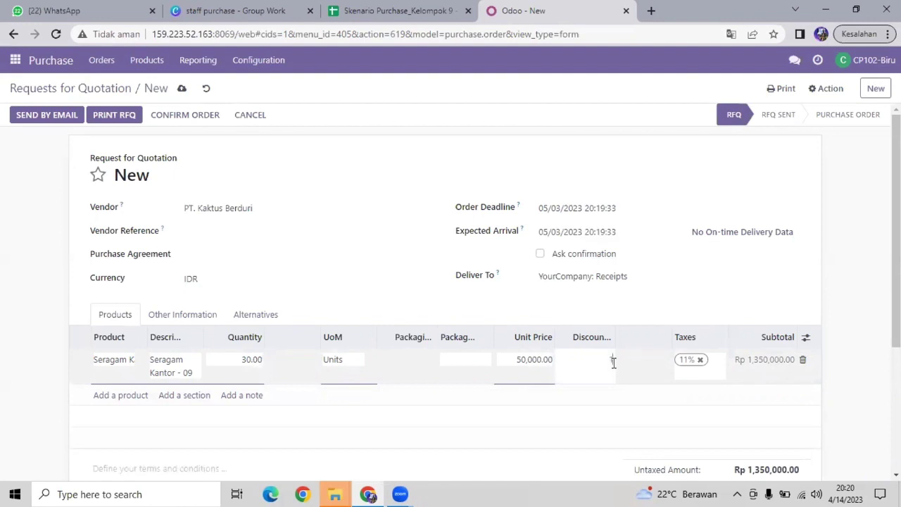
click(693, 372)
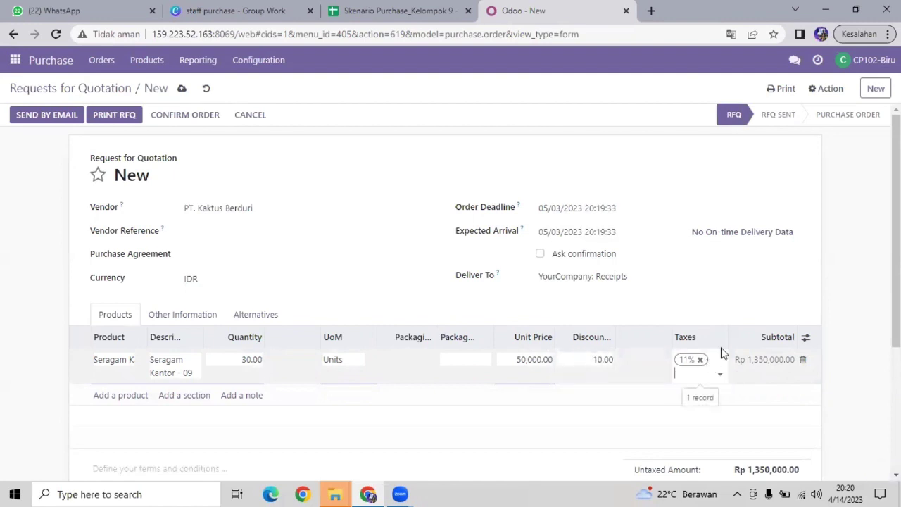
click(702, 361)
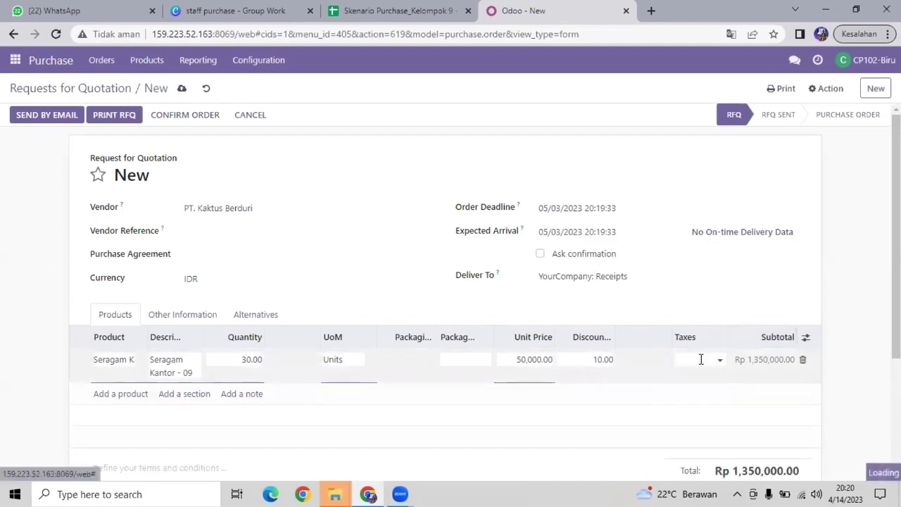
Step: Review the completed request for quotation and confirm it as a purchase order
scroll(702, 362, down, 2)
scroll(701, 363, up, 2)
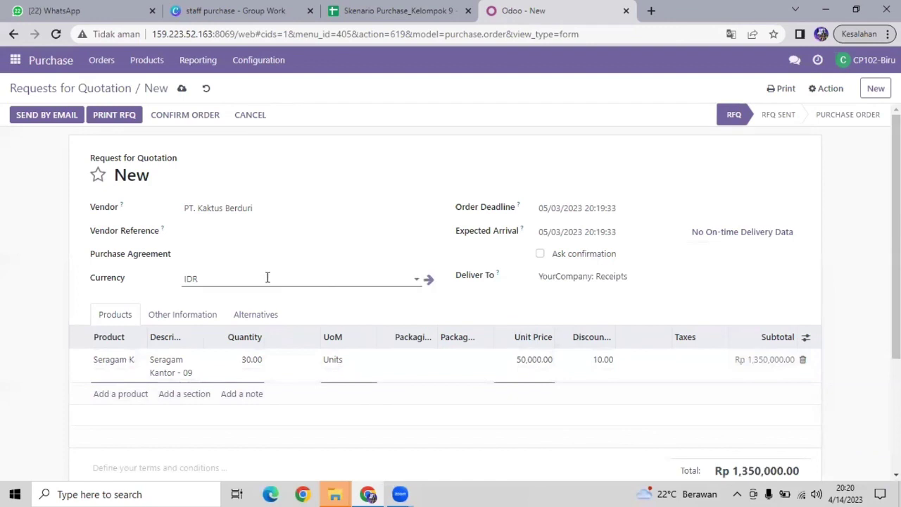
scroll(267, 281, down, 1)
scroll(267, 225, up, 1)
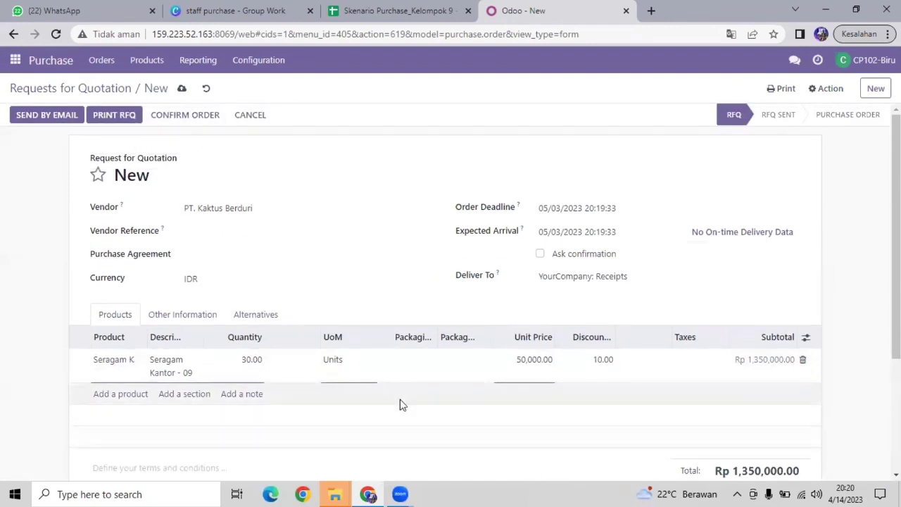
scroll(399, 402, down, 3)
scroll(383, 366, up, 3)
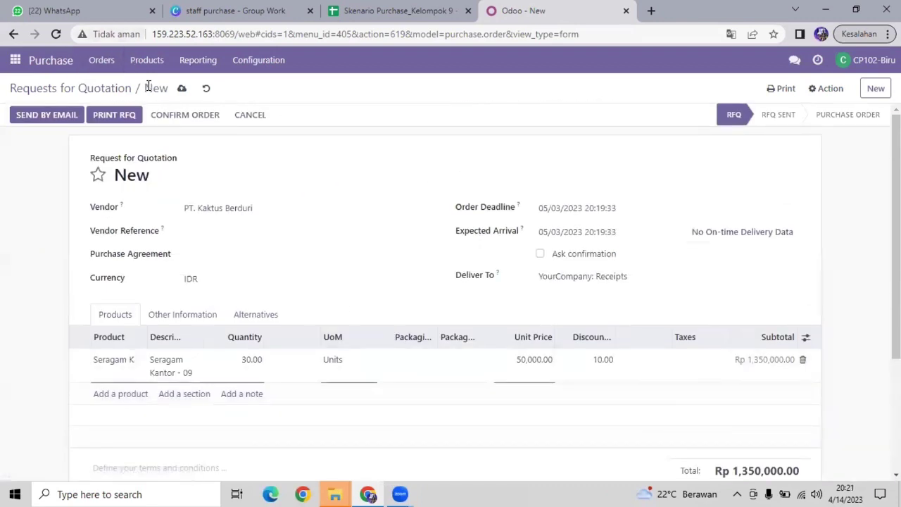
click(171, 116)
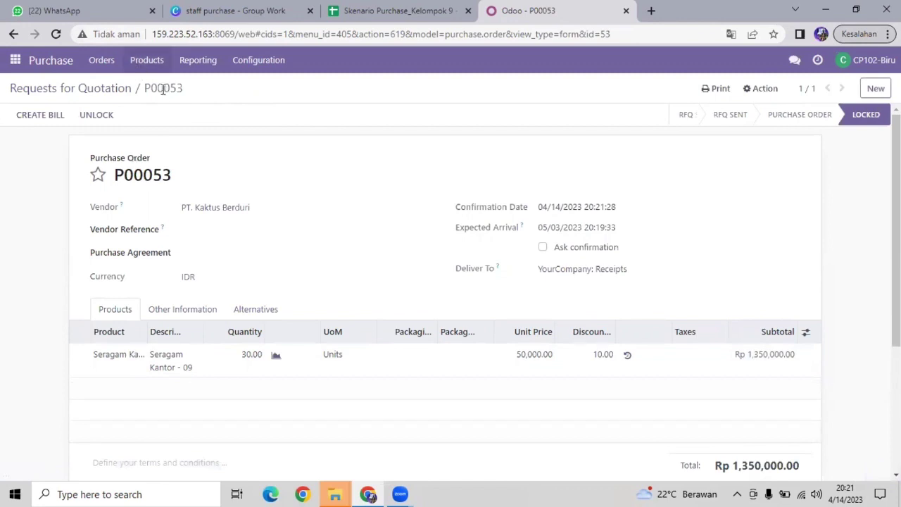
Step: Copy the order number from the heading of the confirmed purchase order
double_click(128, 174)
right_click(147, 174)
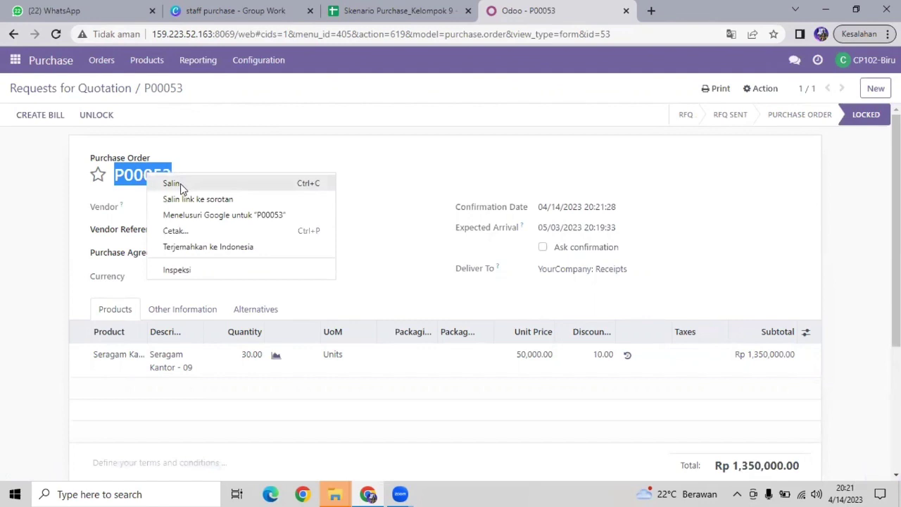
click(173, 183)
Step: Go to Discuss and start a direct message conversation with the colleague responsible for validating the order
click(15, 60)
click(31, 84)
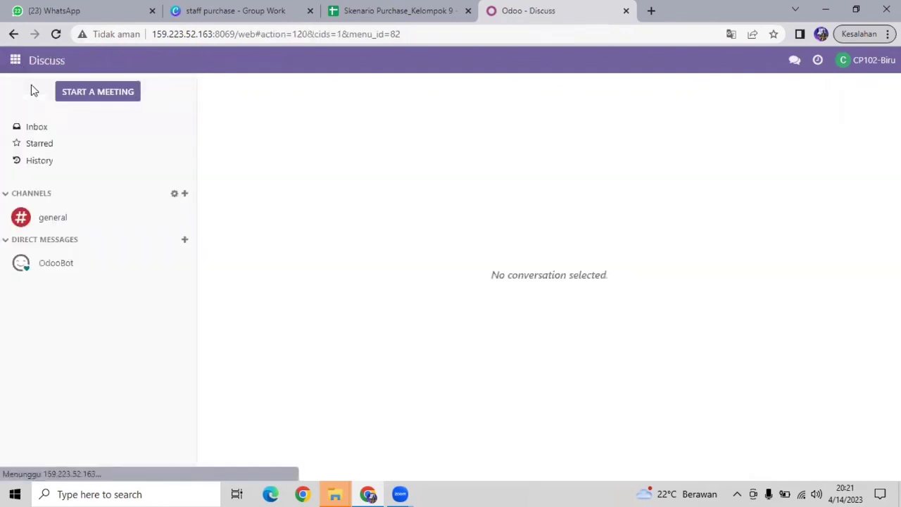
click(184, 239)
text(a)
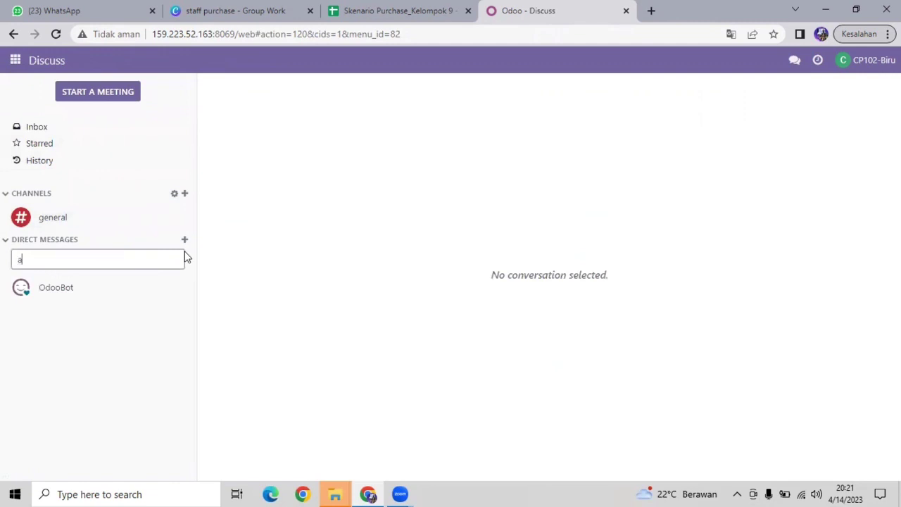
text(zam)
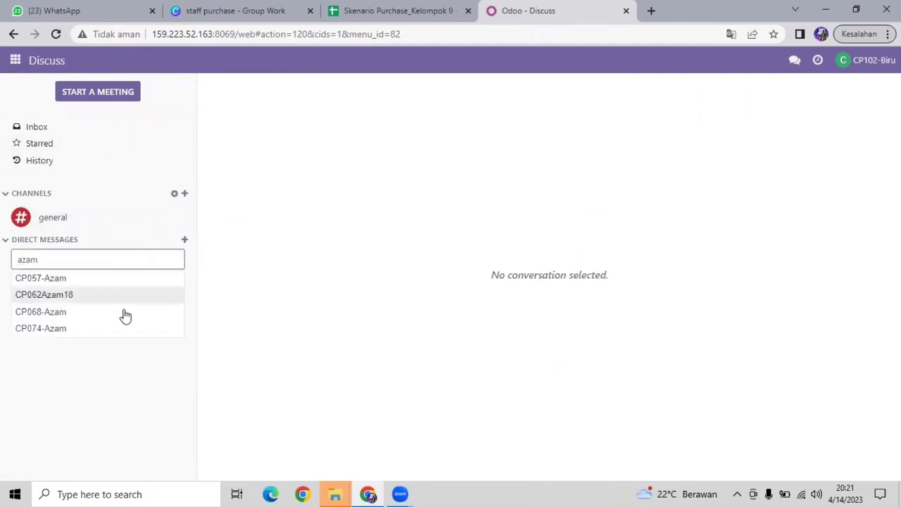
click(115, 328)
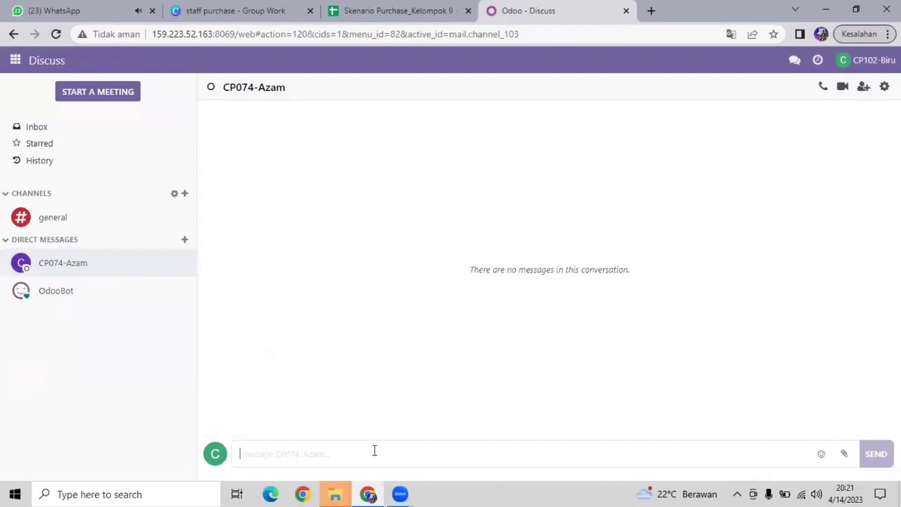
Step: Send the colleague a message with their name, "tolong validate RFQ" and the copied order number
key(ctrl+v)
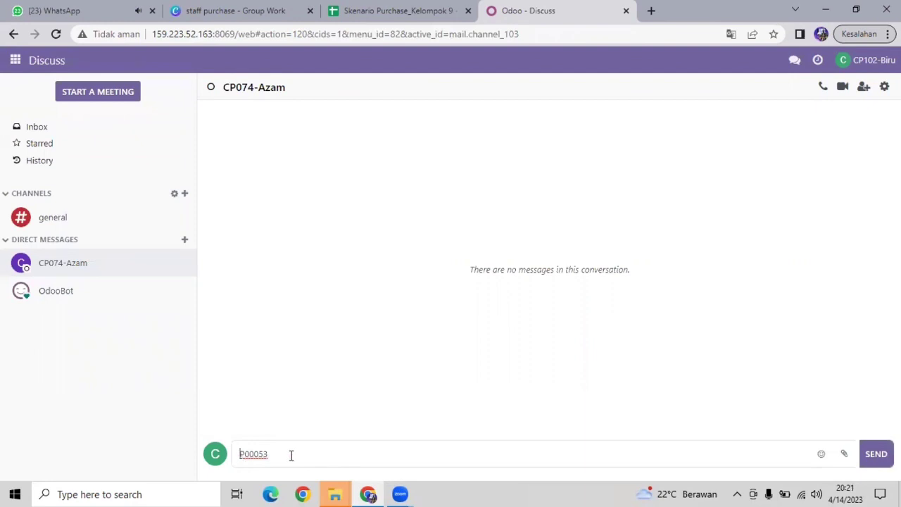
key(Home)
text(azam tolong validae)
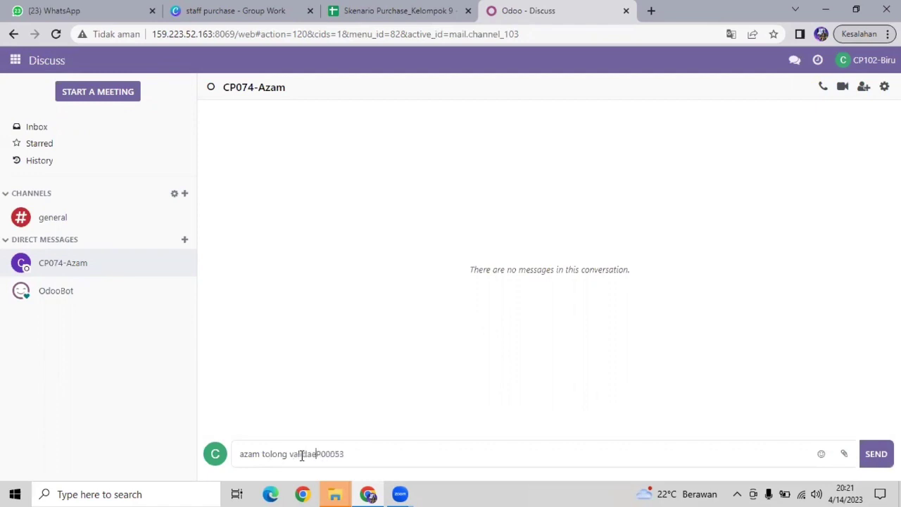
key(BackSpace)
text(te RFQ)
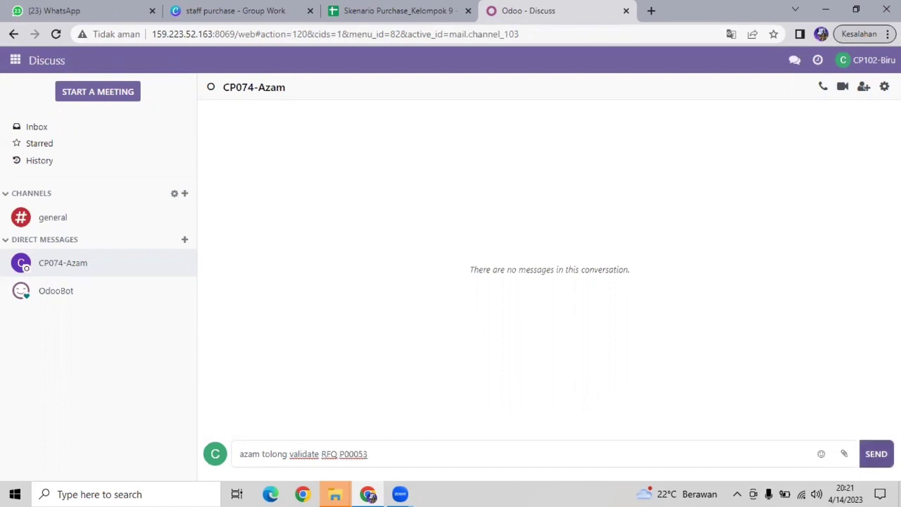
key(Return)
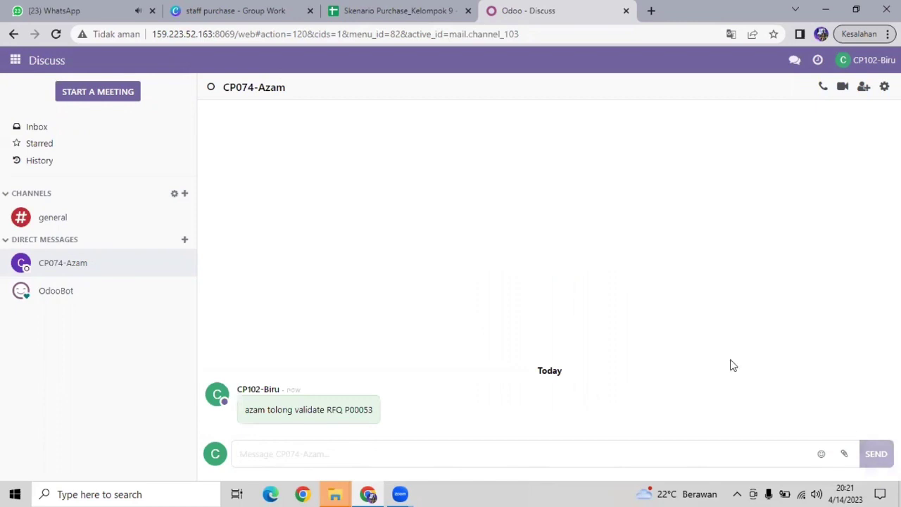
Step: Switch to the Skenario Purchase_Kelompok 9 spreadsheet and view its Import Data sheet with the users' roles and job descriptions
click(395, 8)
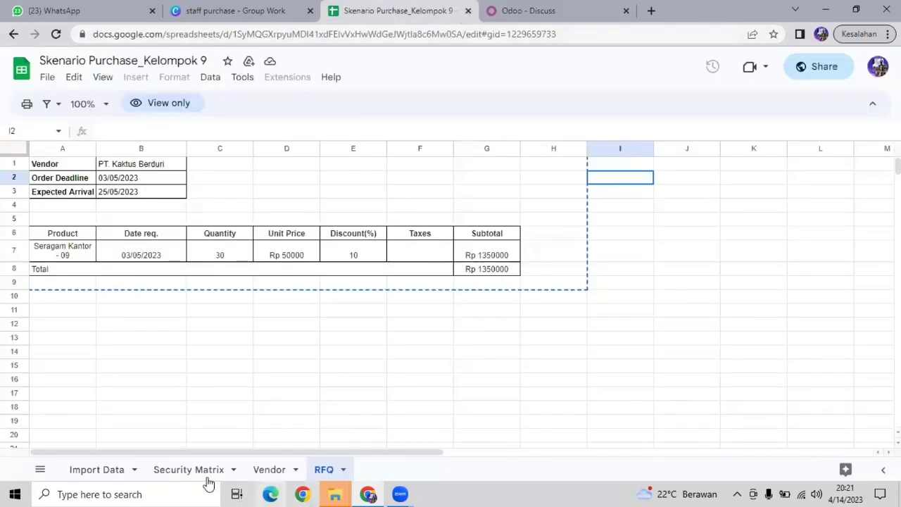
click(128, 468)
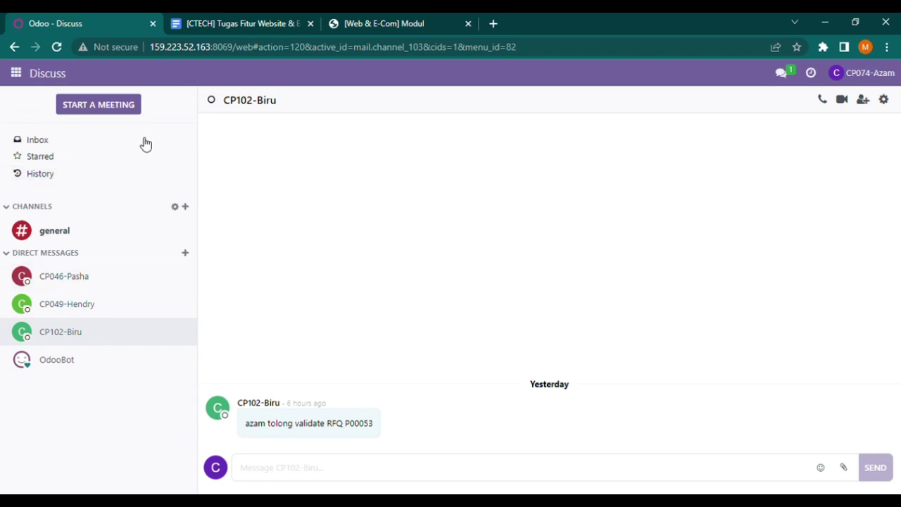
Step: Go from Discuss to Purchase and review the locked Rp 1,350,000.00 order from PT. Kaktus Berduri
click(16, 74)
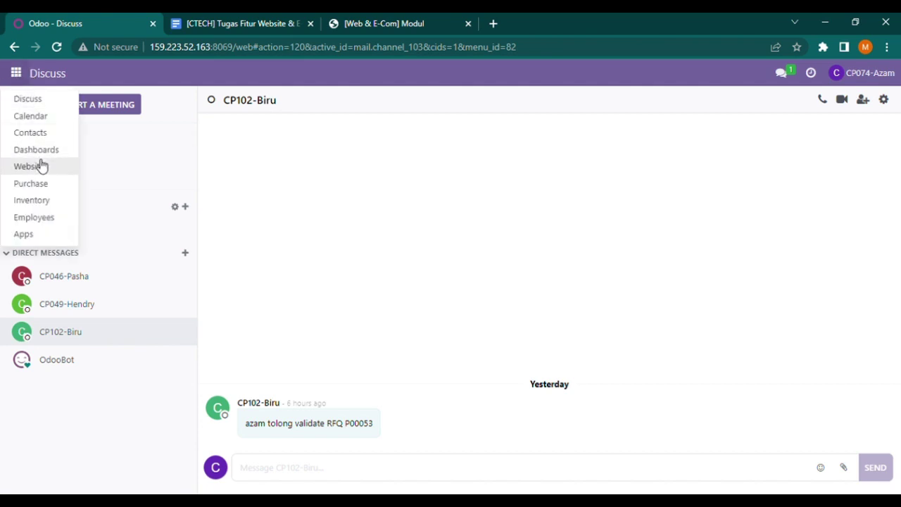
click(49, 191)
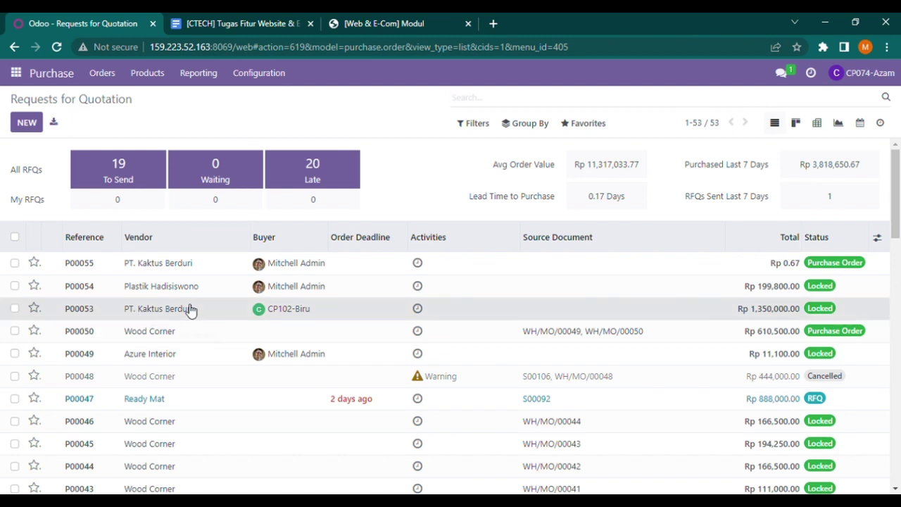
click(240, 310)
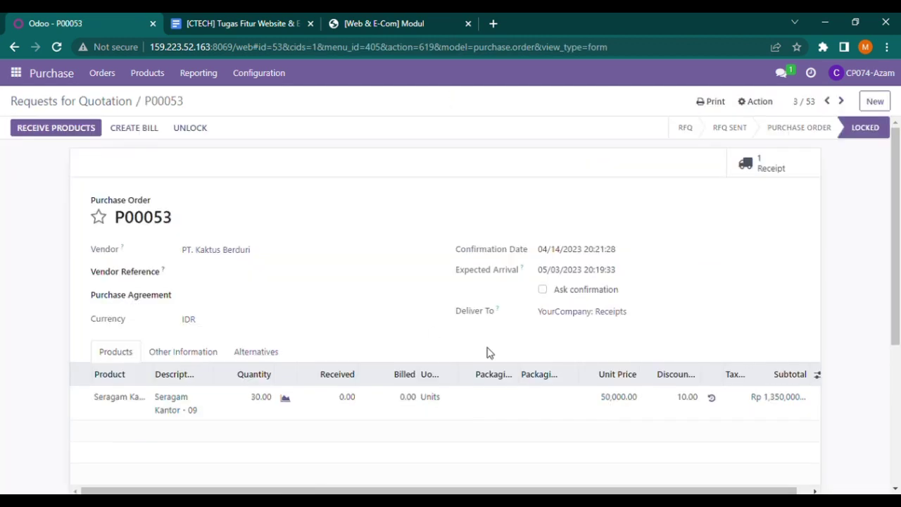
scroll(898, 256, down, 1)
scroll(730, 242, up, 1)
Step: Try to create a vendor bill for the PT. Kaktus Berduri purchase order
click(151, 134)
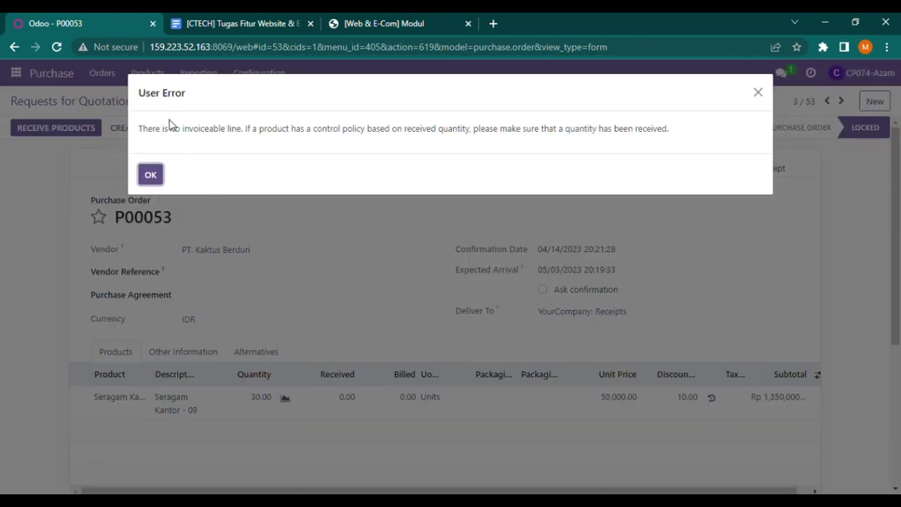
click(151, 175)
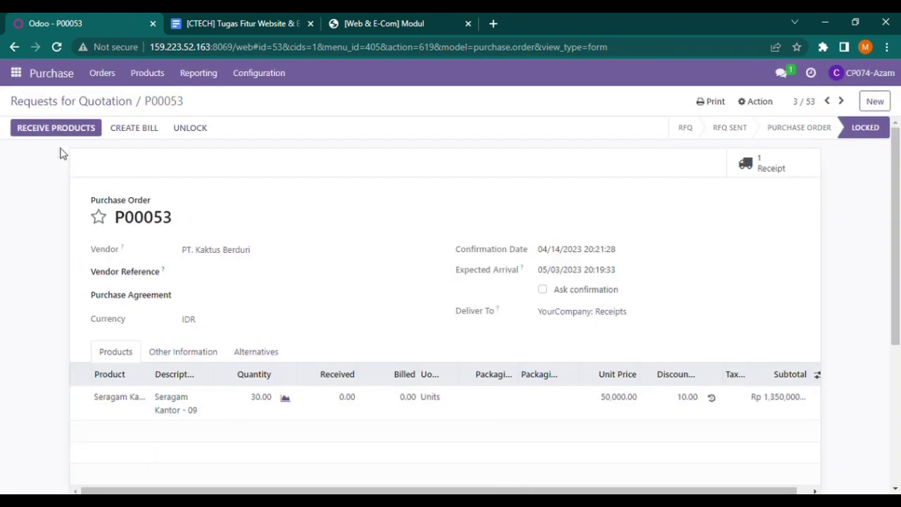
Step: Go to Discuss and open the direct message conversation with the inventory administrator
click(21, 73)
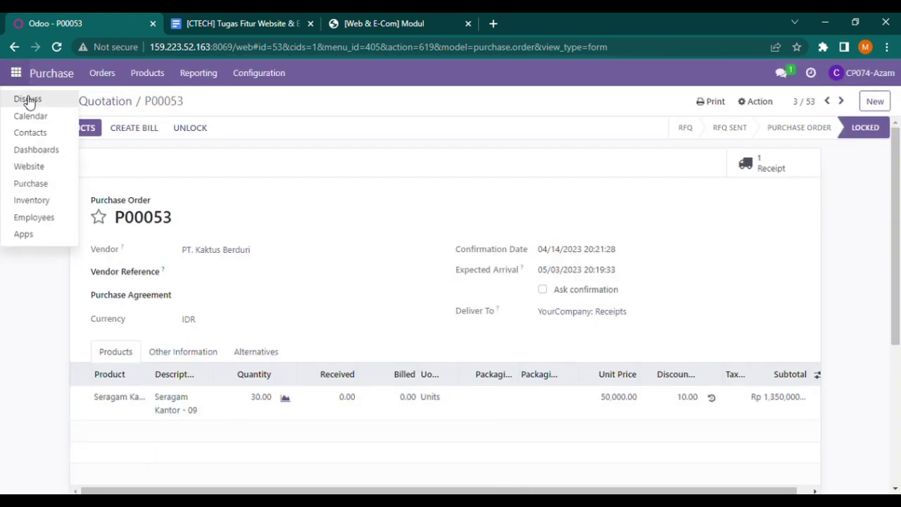
click(29, 100)
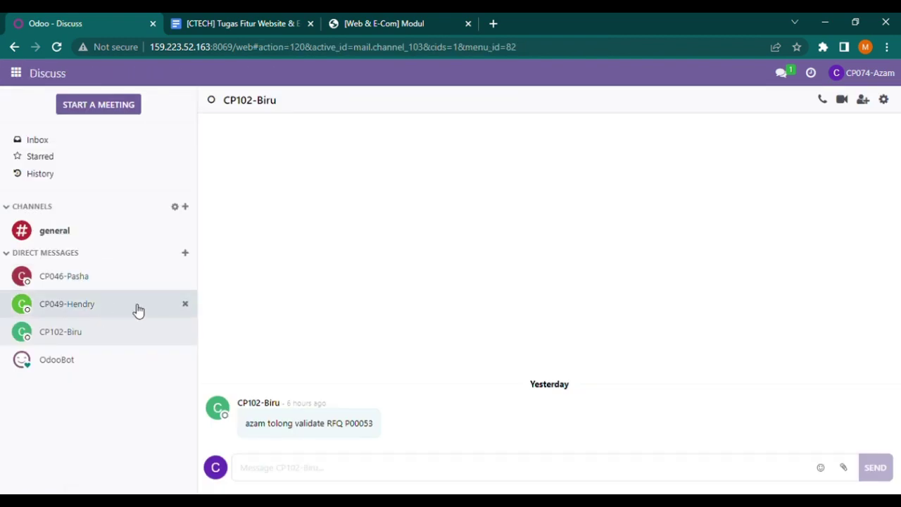
click(85, 281)
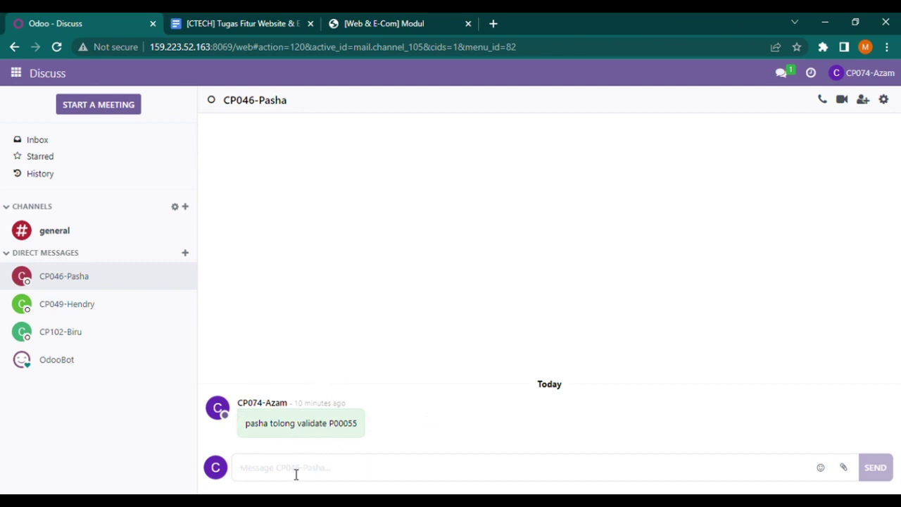
Step: Send the inventory administrator a message with their name, "tolong validate", the purchase order number and "(ralat)"
text(pas)
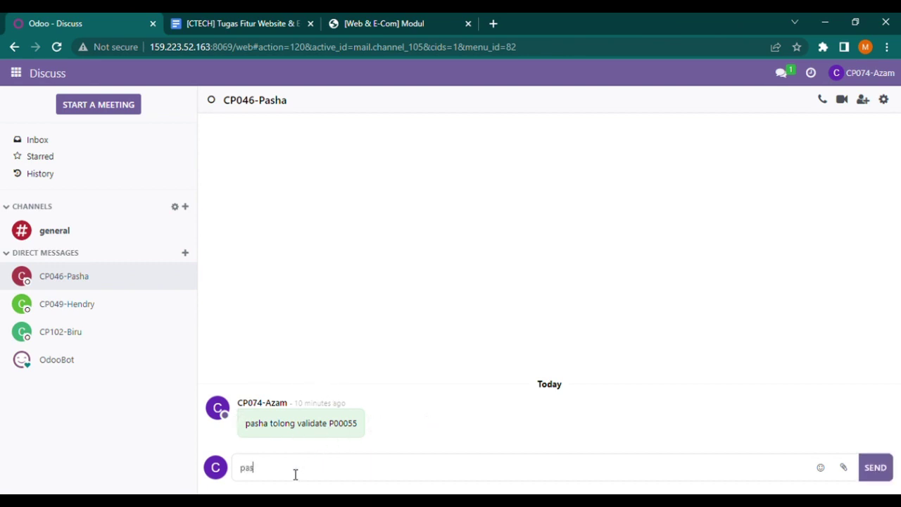
text(ha tolong validate)
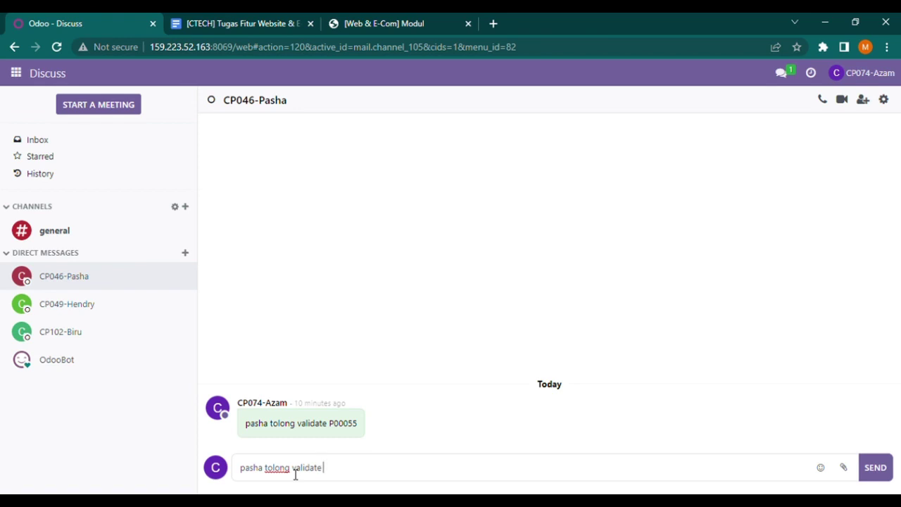
text( p000)
key(Left)
key(Left)
key(Left)
key(BackSpace)
text(P)
key(End)
text(53)
text( ())
text(ra)
text(lat)
click(886, 468)
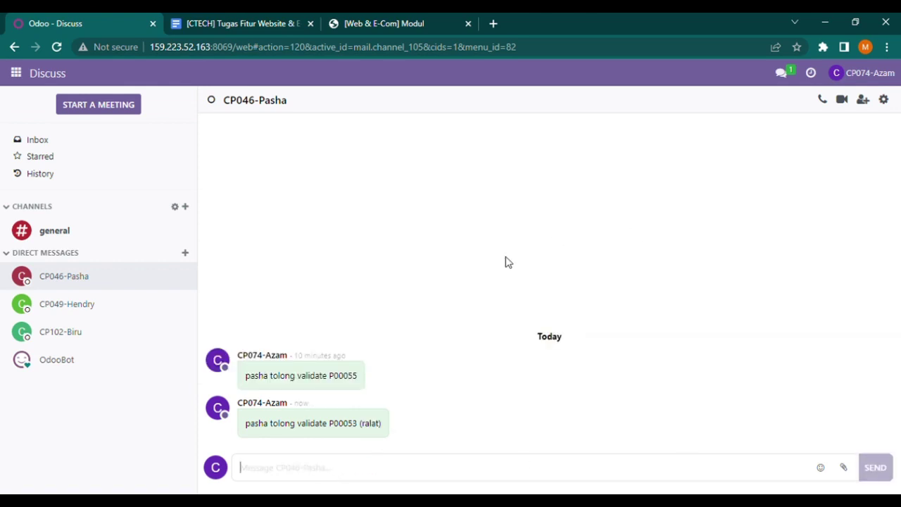
Step: Switch from the scenario spreadsheet to Odoo Discuss and read the purchase administrator's direct messages
mouse_move(432, 452)
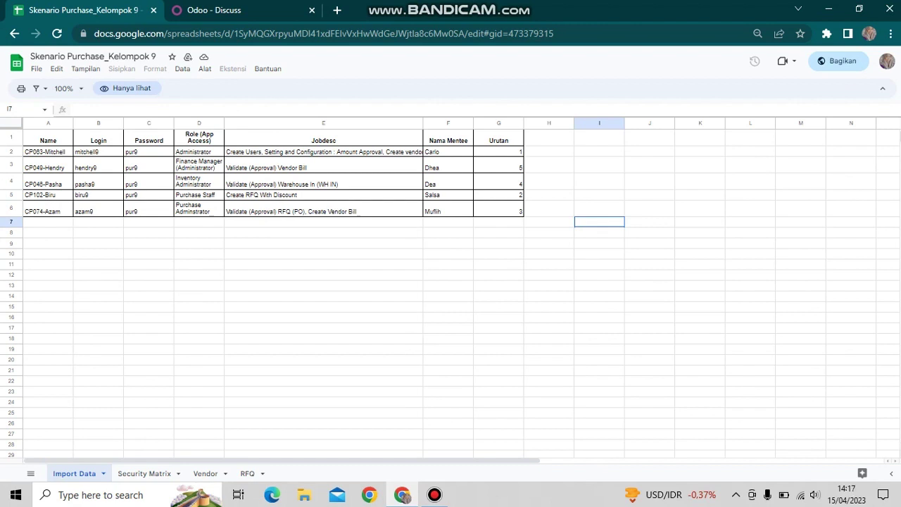
click(240, 10)
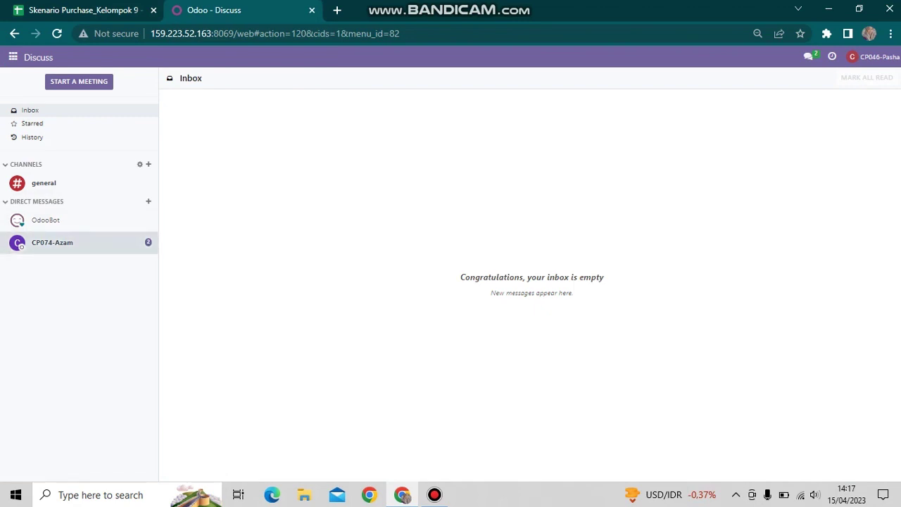
click(64, 242)
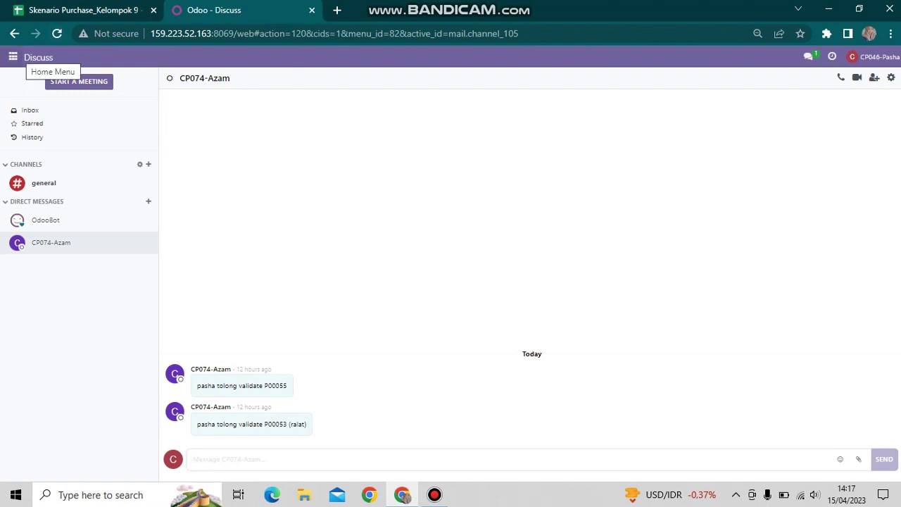
Step: Go to Inventory, list YourCompany's delivery orders and remove the Ready and operation type filters to show all transfers
click(13, 57)
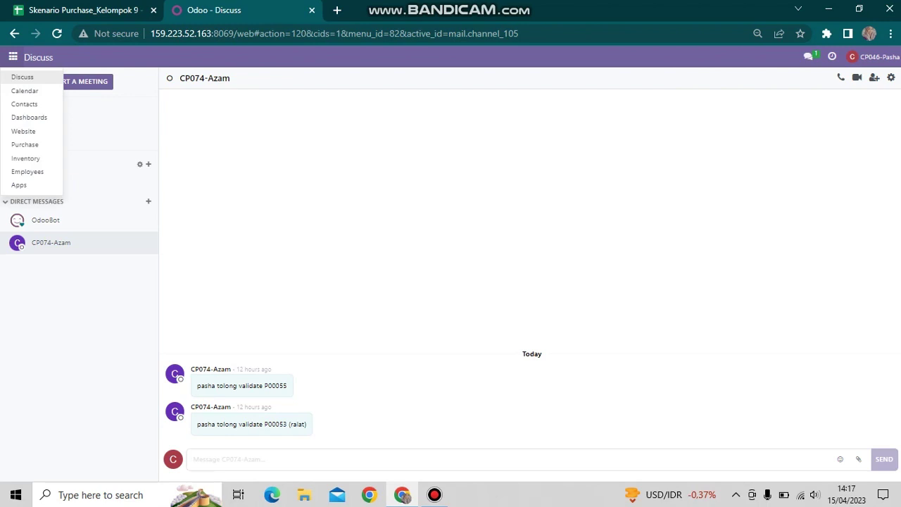
click(25, 158)
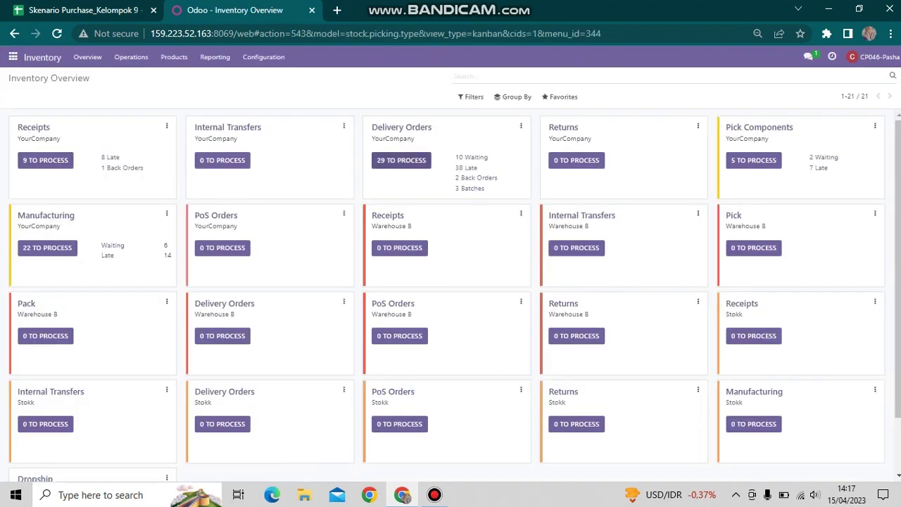
click(402, 160)
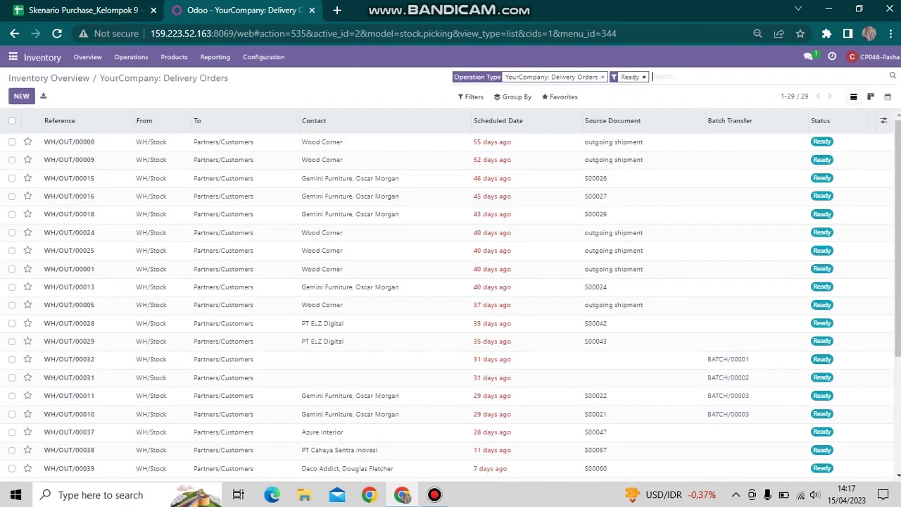
key(BackSpace)
key(BackSpace)
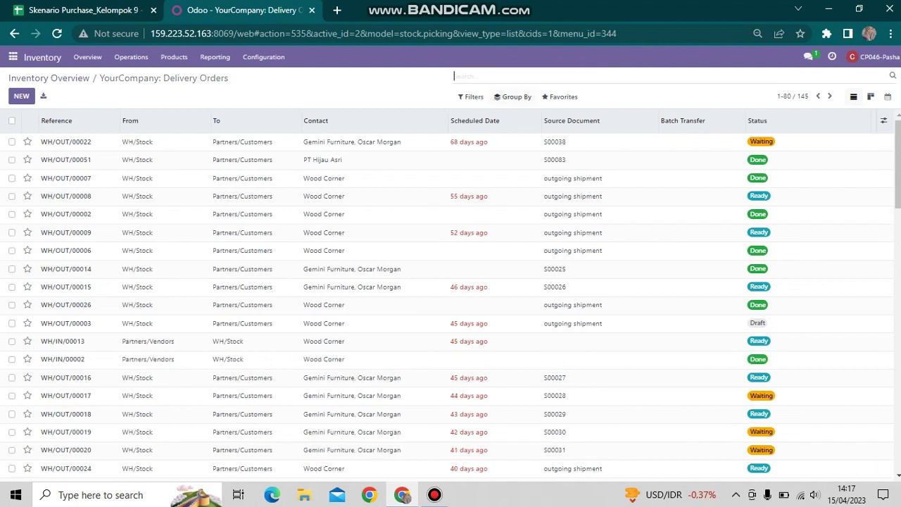
Step: Group the transfers by Source Document and open the PT. Kaktus Berduri receipt under the order number from the corrected message
click(513, 97)
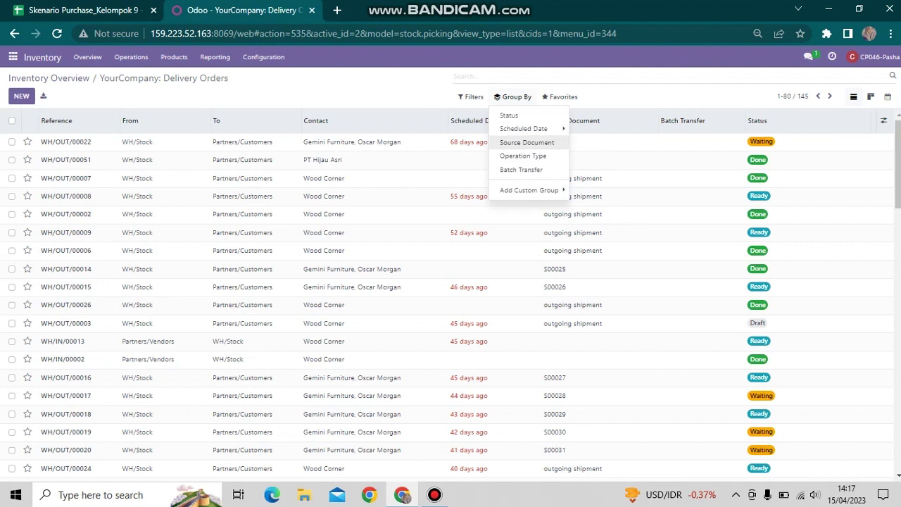
click(526, 143)
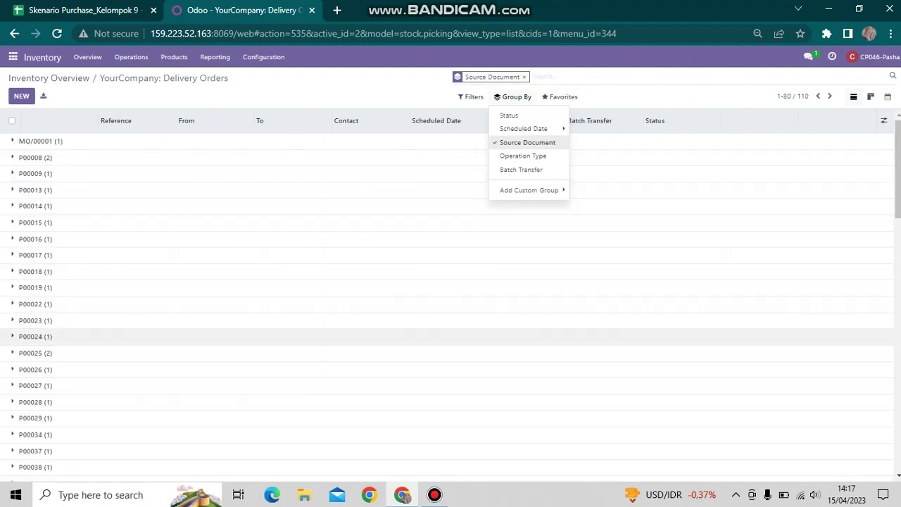
scroll(451, 342, down, 3)
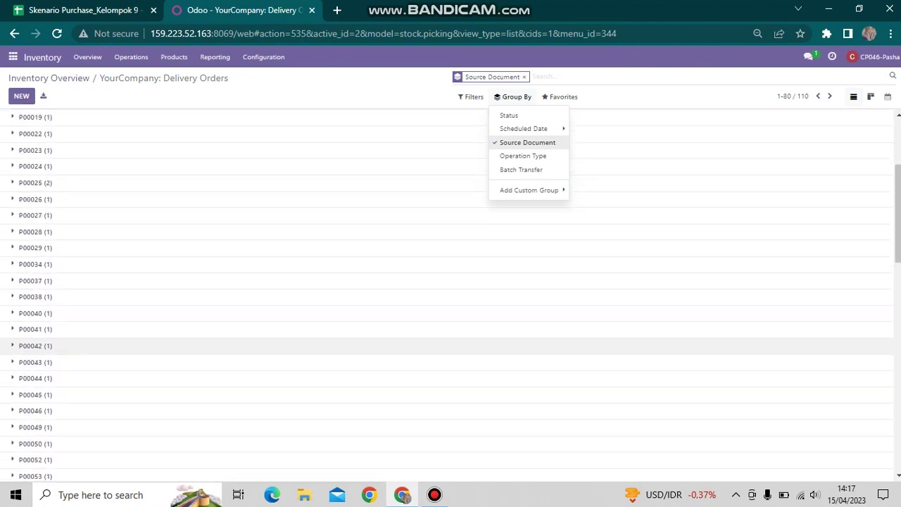
scroll(451, 341, down, 1)
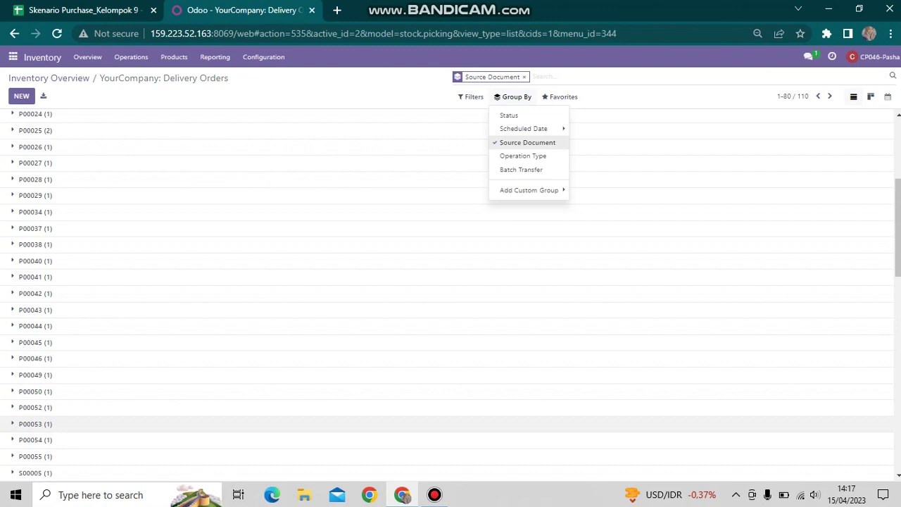
click(35, 423)
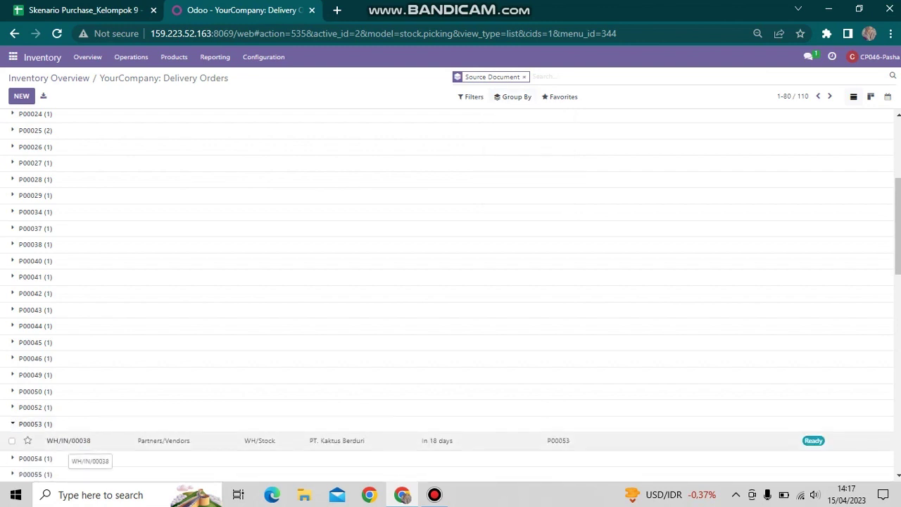
click(68, 441)
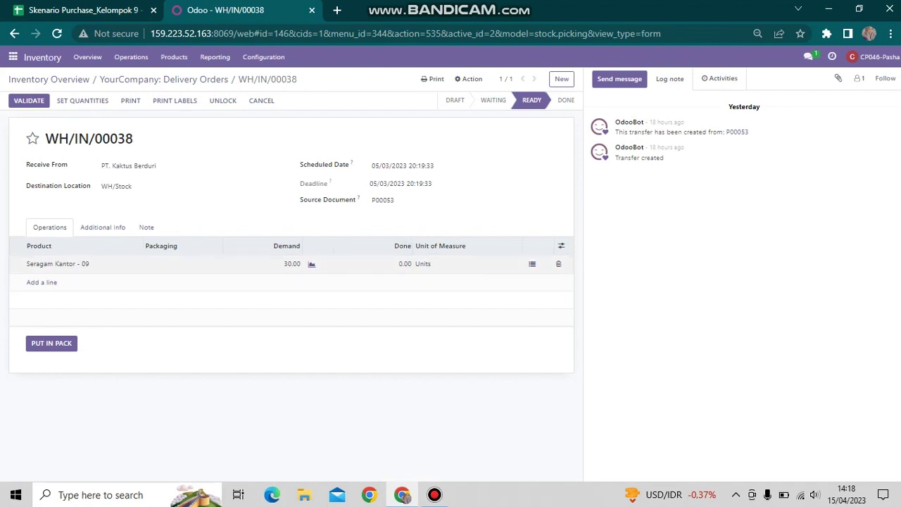
Step: Set the done quantity of Seragam Kantor - 09 to 30 and validate the receipt
click(405, 263)
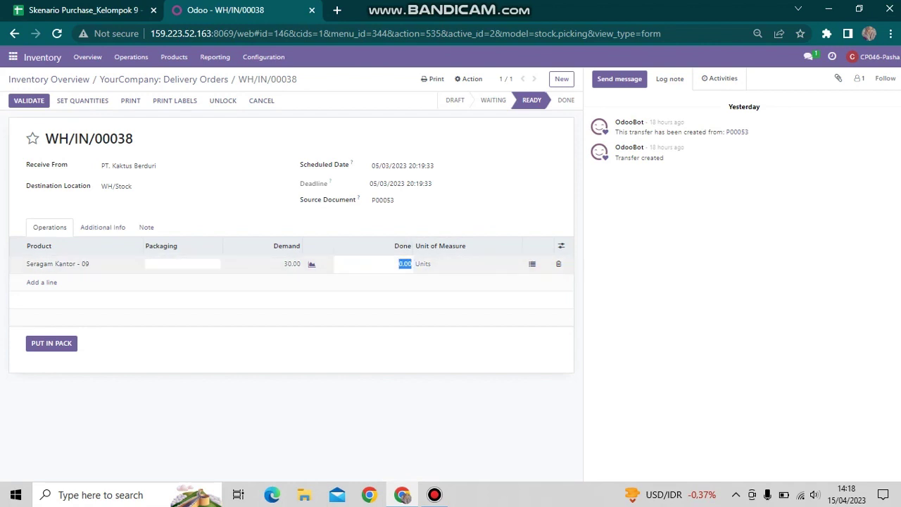
key(BackSpace)
text(30)
key(Return)
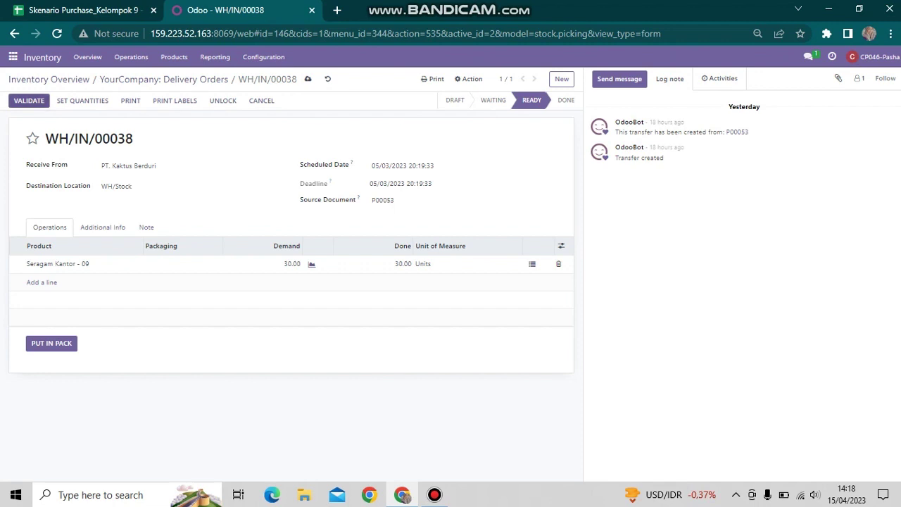
key(alt+v)
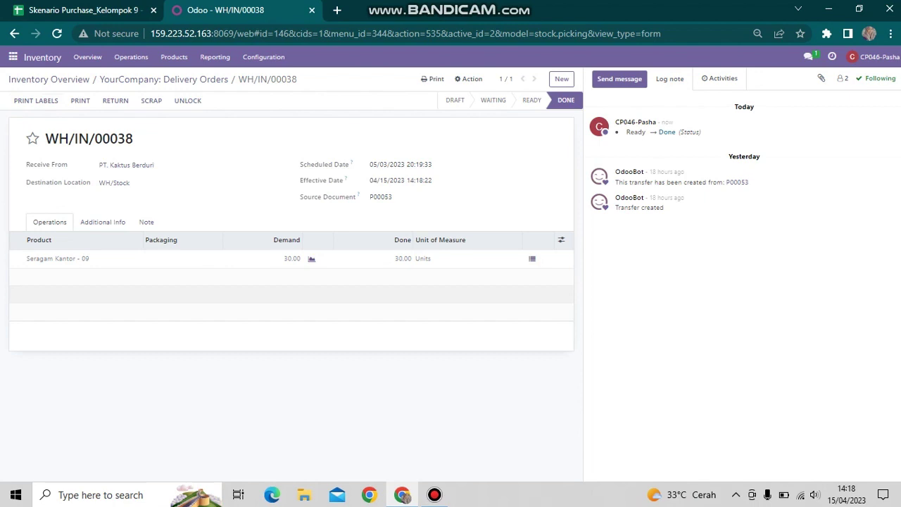
Step: Message the purchase administrator in Discuss with "saya sudah memvalidasi pesanan" and the order number, attaching the copied receipt screenshot
click(13, 56)
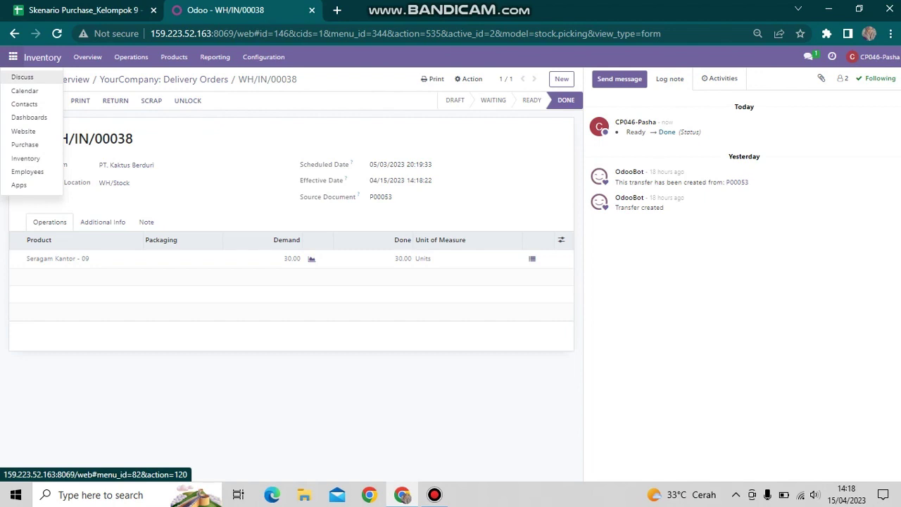
click(21, 77)
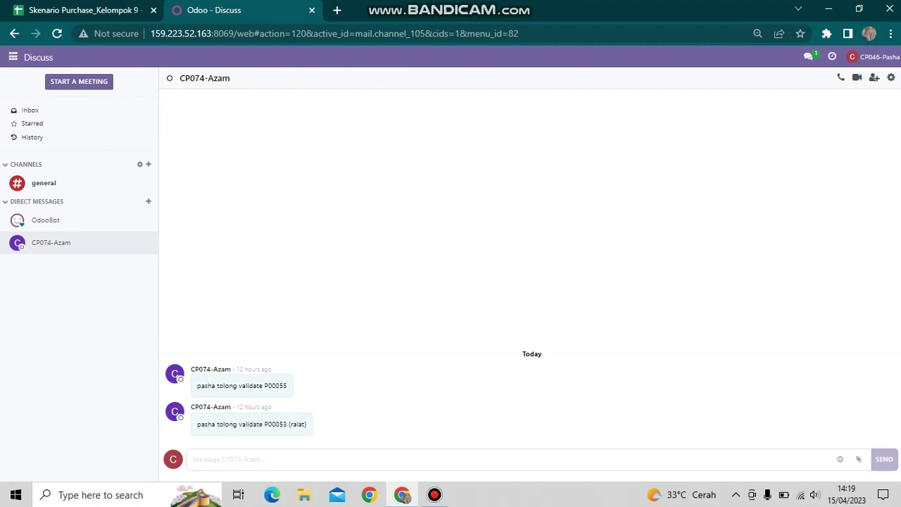
text(say)
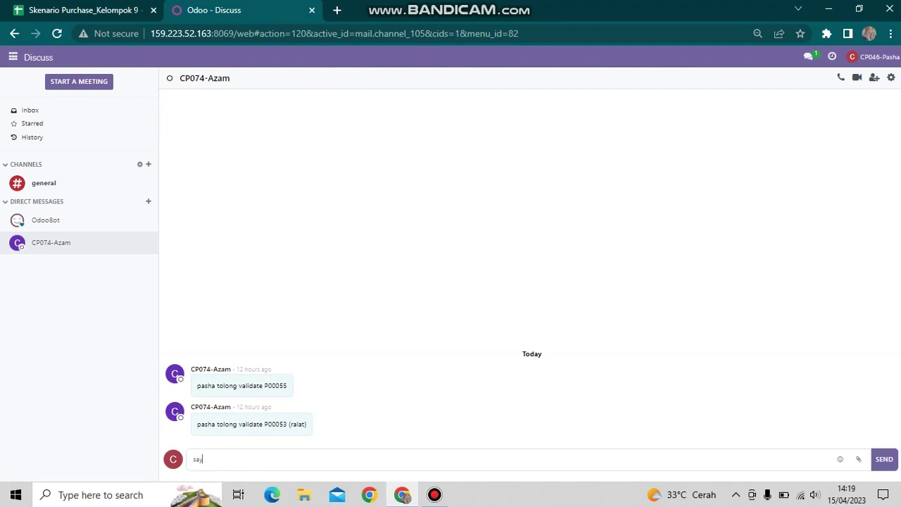
text(a sudah memvalidasi)
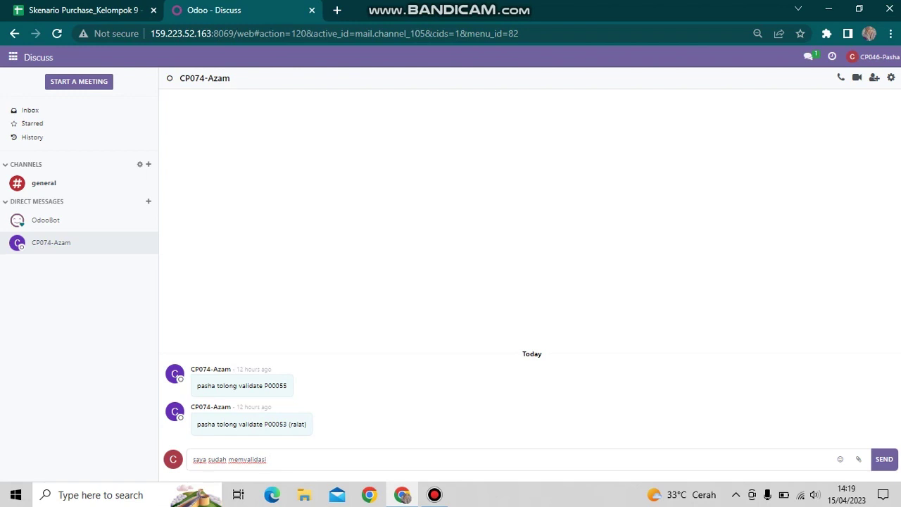
text( pesanan P000)
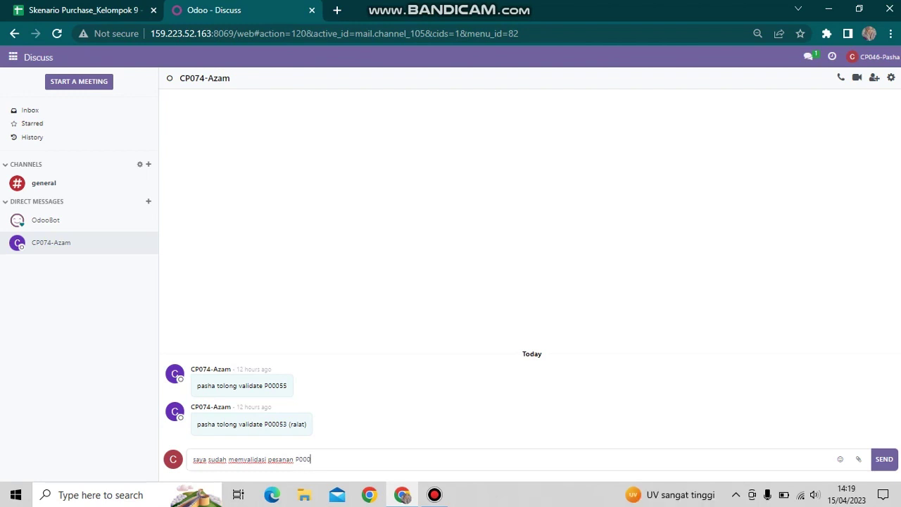
text(53)
key(ctrl+v)
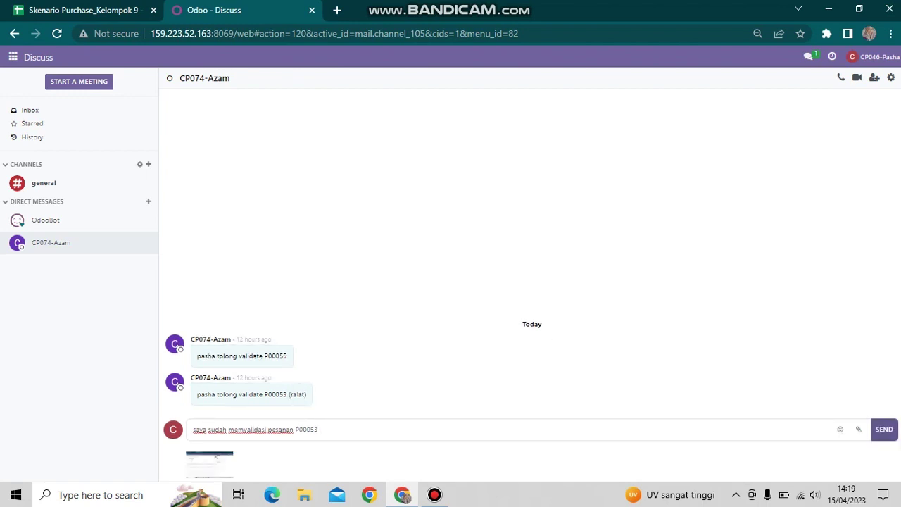
key(Return)
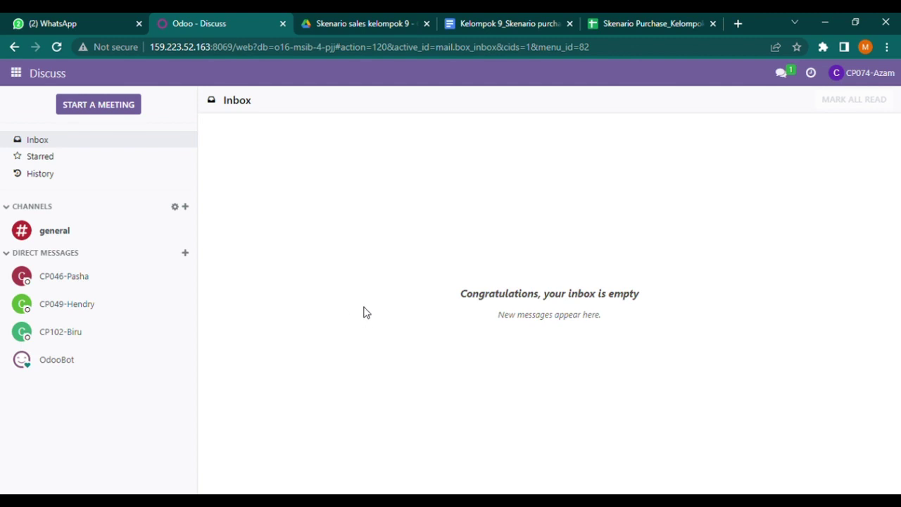
Step: As the purchase administrator, open the inventory administrator's direct messages and read the receipt validation report
click(112, 289)
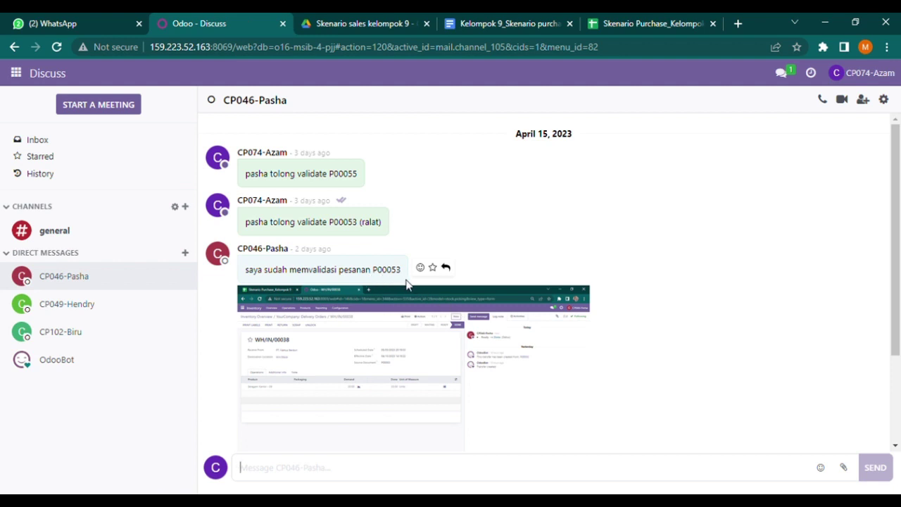
scroll(900, 264, down, 1)
drag(899, 266, 873, 301)
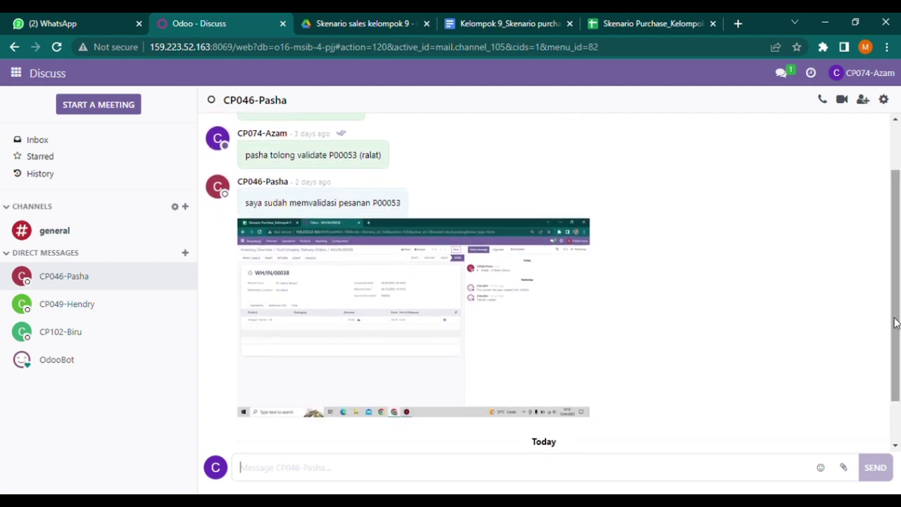
scroll(900, 322, down, 2)
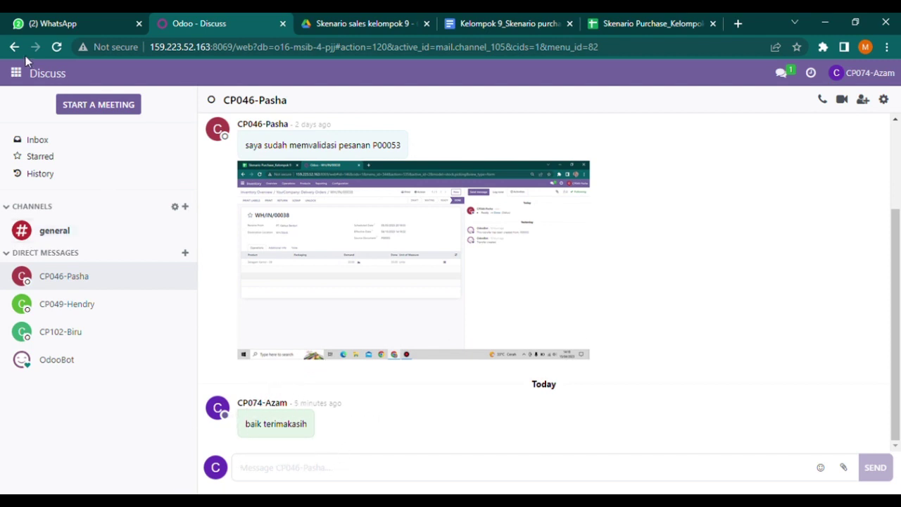
scroll(894, 337, up, 5)
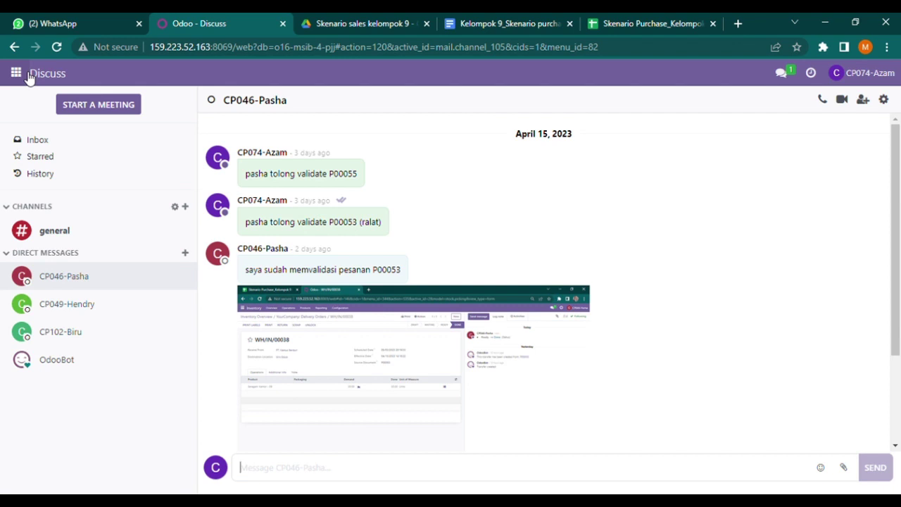
Step: Go to Purchase, open the Rp 1,350,000.00 PT. Kaktus Berduri order and create its draft vendor bill
click(28, 76)
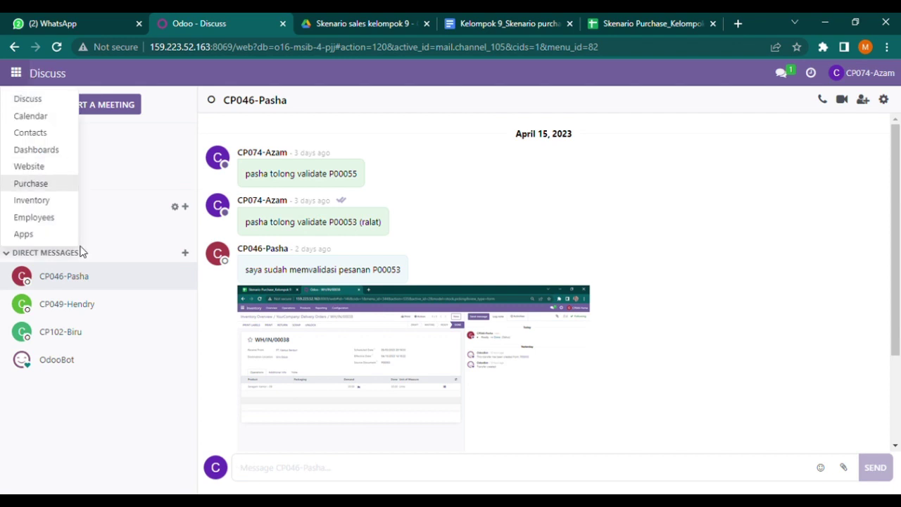
click(31, 184)
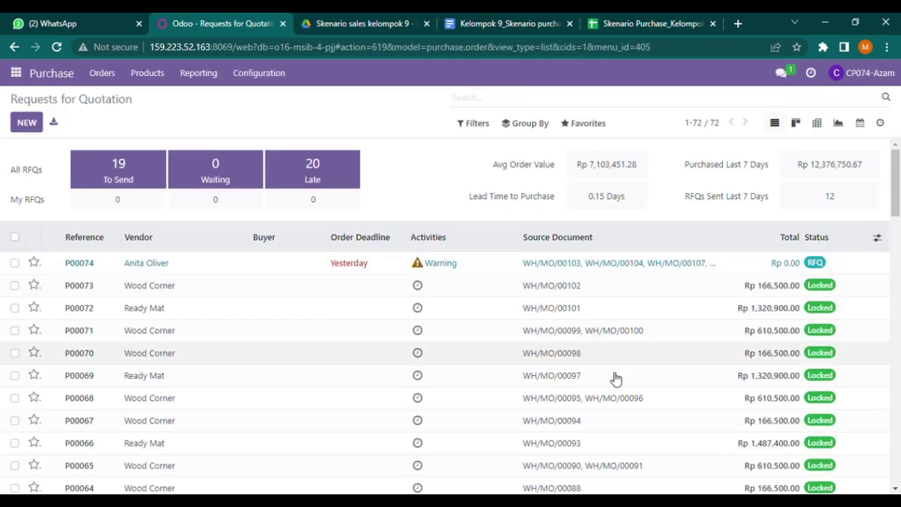
drag(899, 183, 887, 268)
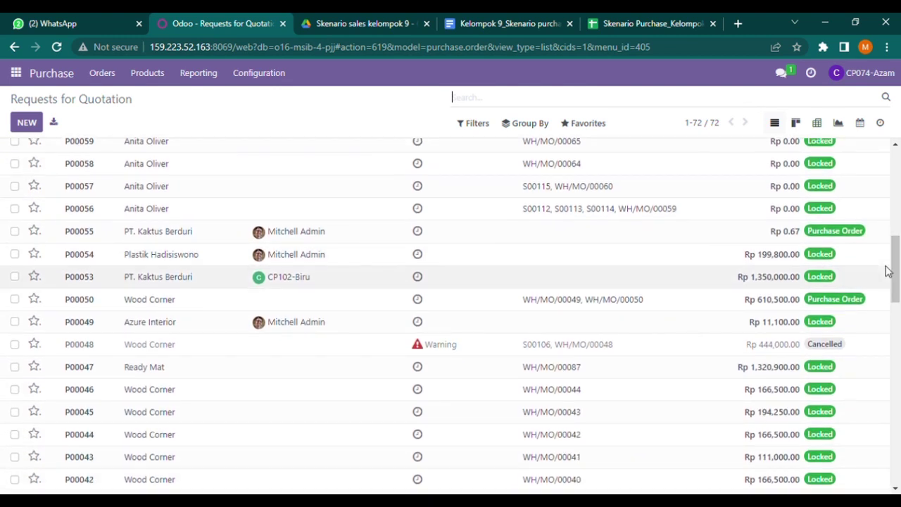
click(80, 282)
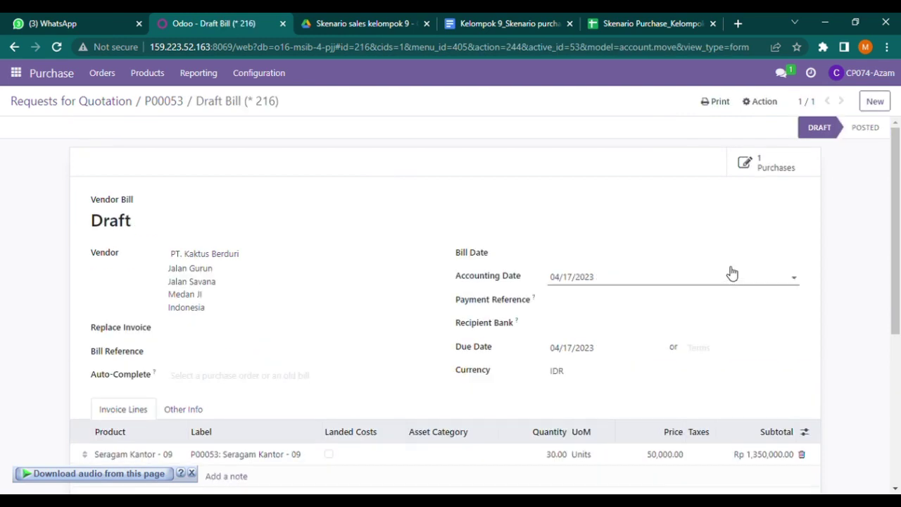
Step: Set the draft bill's Bill Date to 04/17/2023, review the invoice lines and save the bill
drag(894, 259, 898, 187)
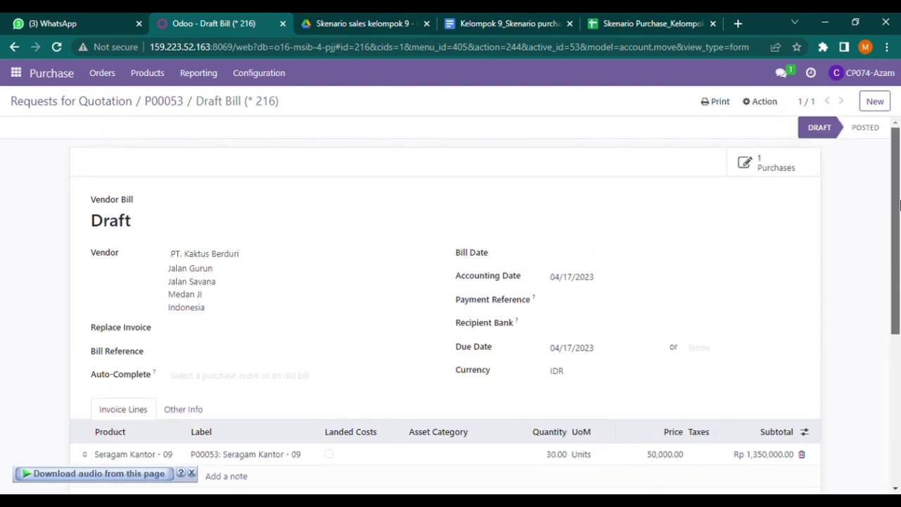
drag(897, 204, 897, 209)
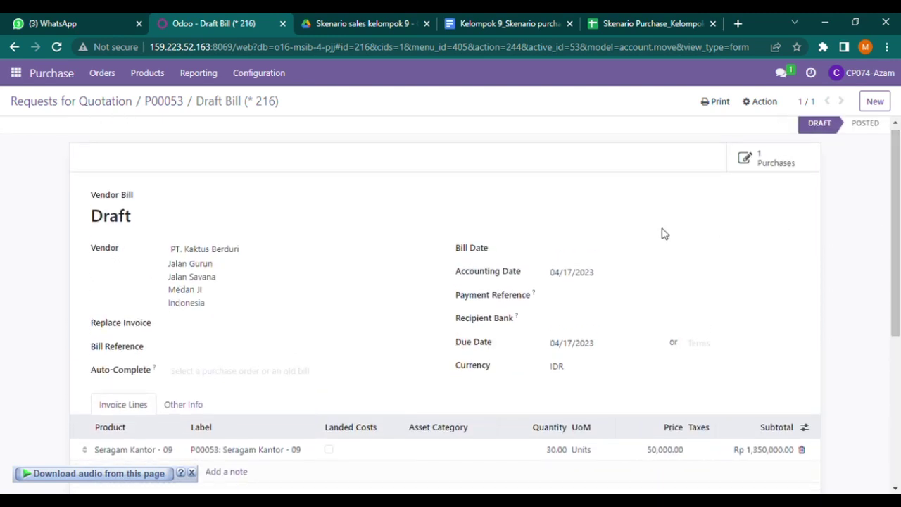
click(588, 250)
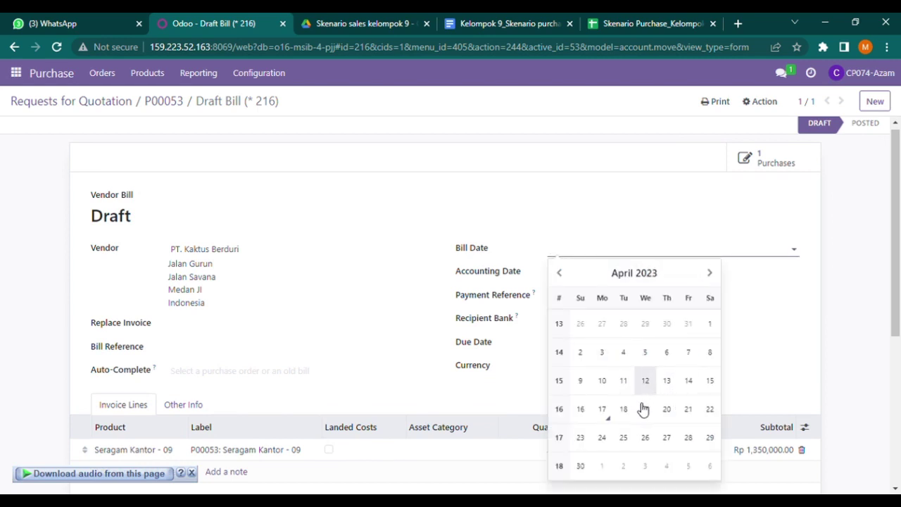
click(602, 410)
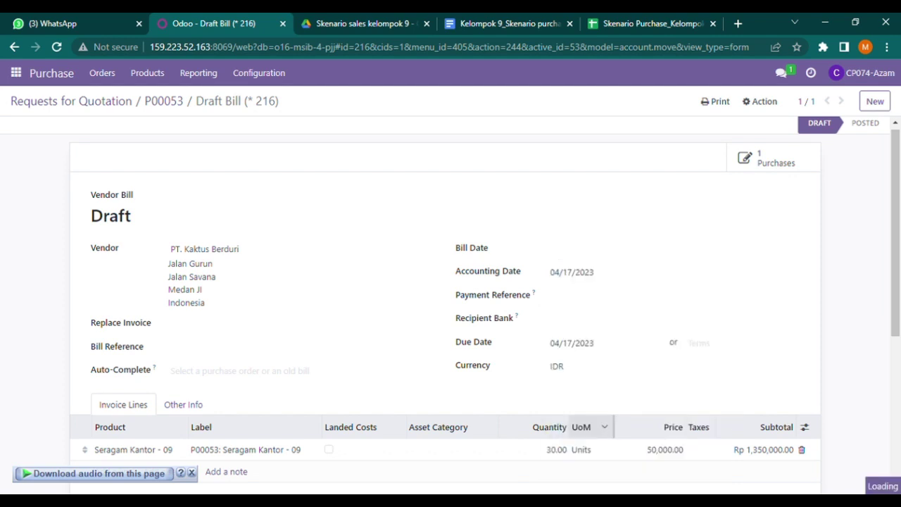
scroll(887, 234, down, 2)
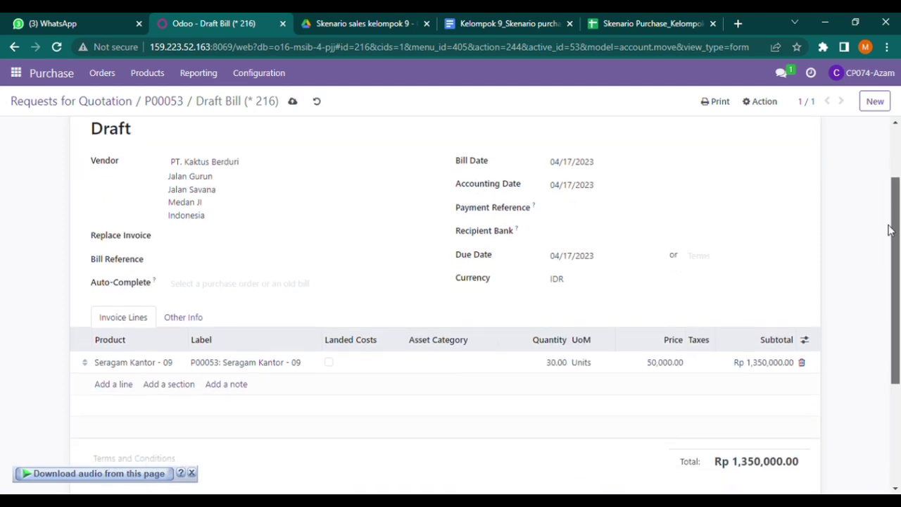
scroll(873, 268, down, 1)
scroll(870, 271, up, 4)
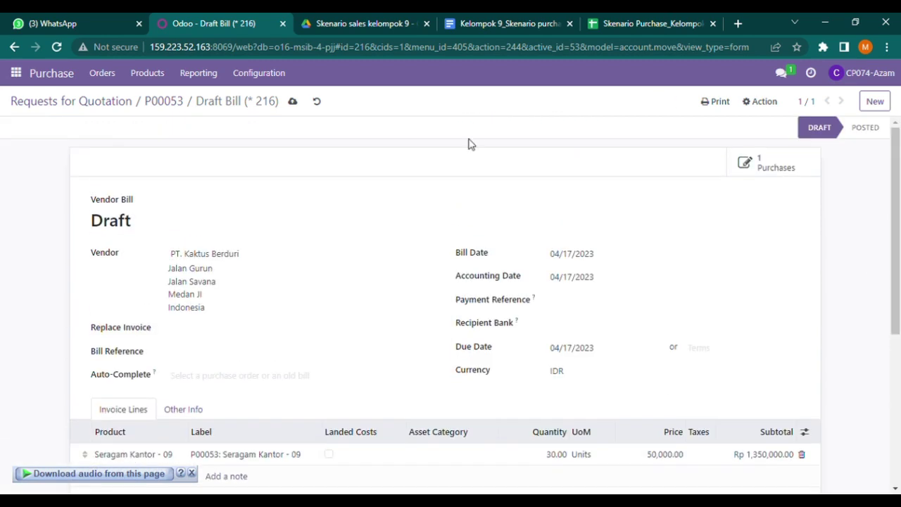
click(293, 103)
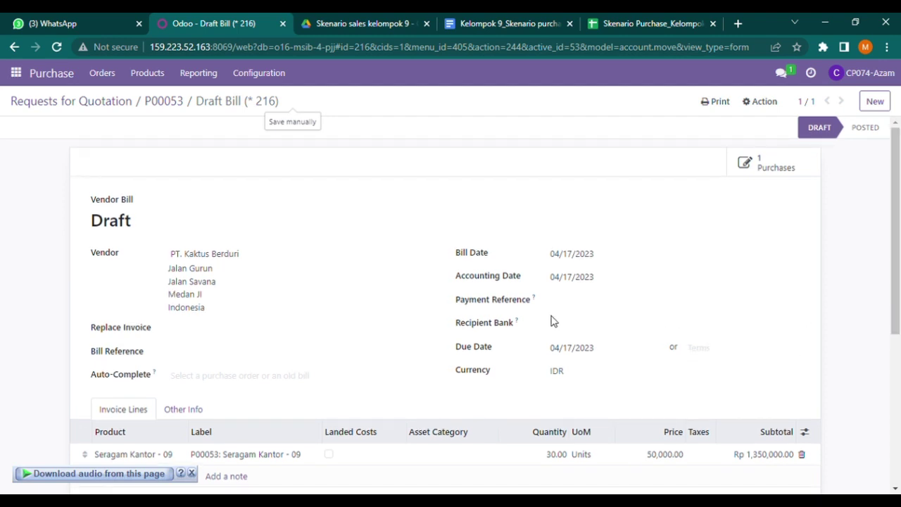
Step: Return to Discuss and search for the finance manager's account to start a direct conversation
click(16, 72)
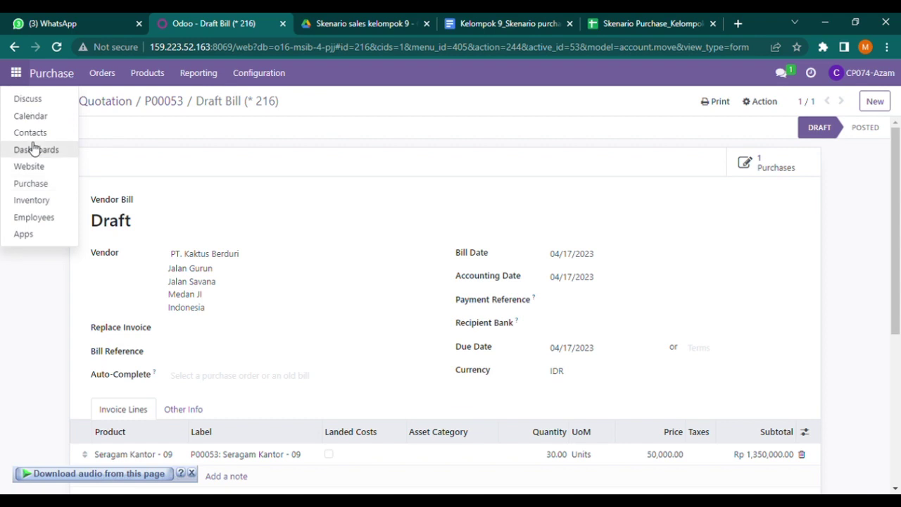
click(28, 98)
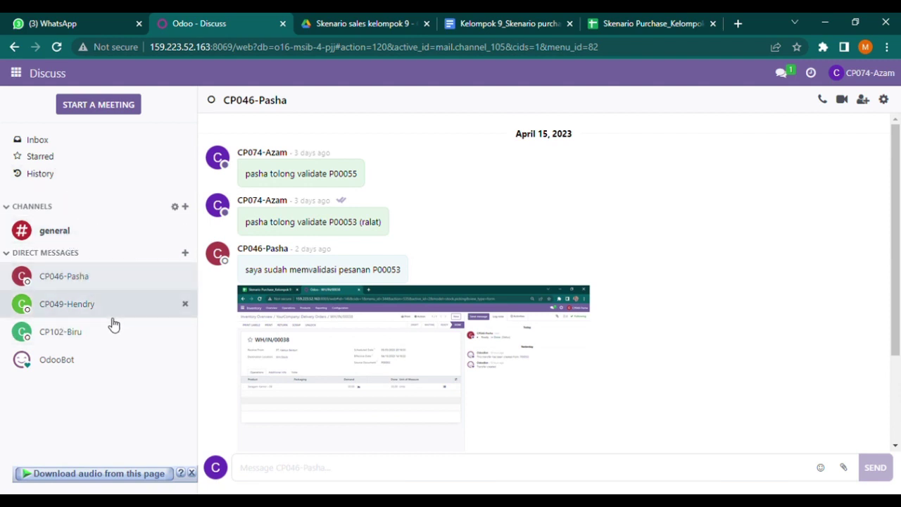
click(187, 254)
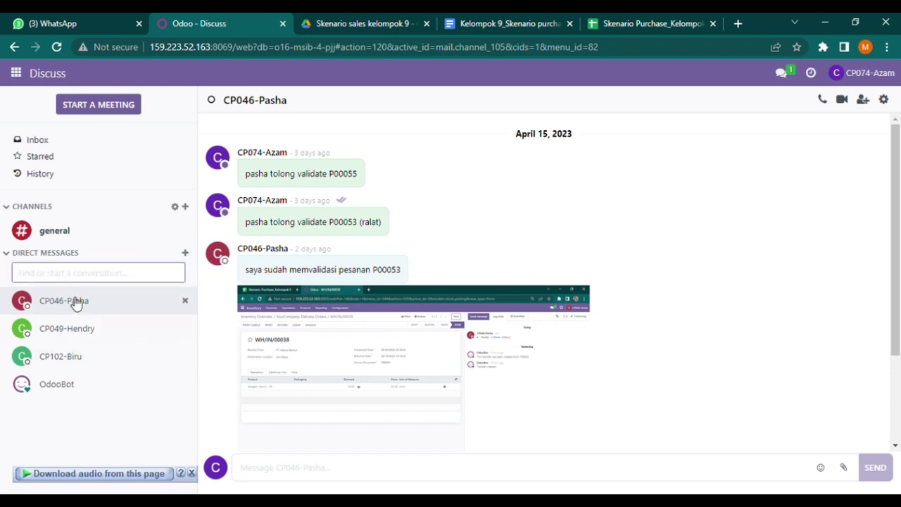
text(henry)
key(BackSpace)
key(BackSpace)
key(BackSpace)
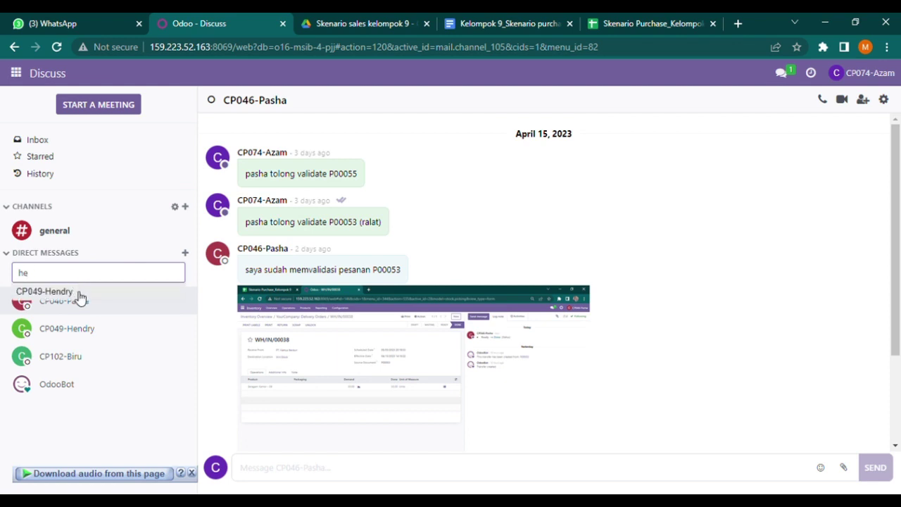
Step: Check the finance manager's role in the scenario spreadsheet and switch back to Odoo Discuss
click(659, 23)
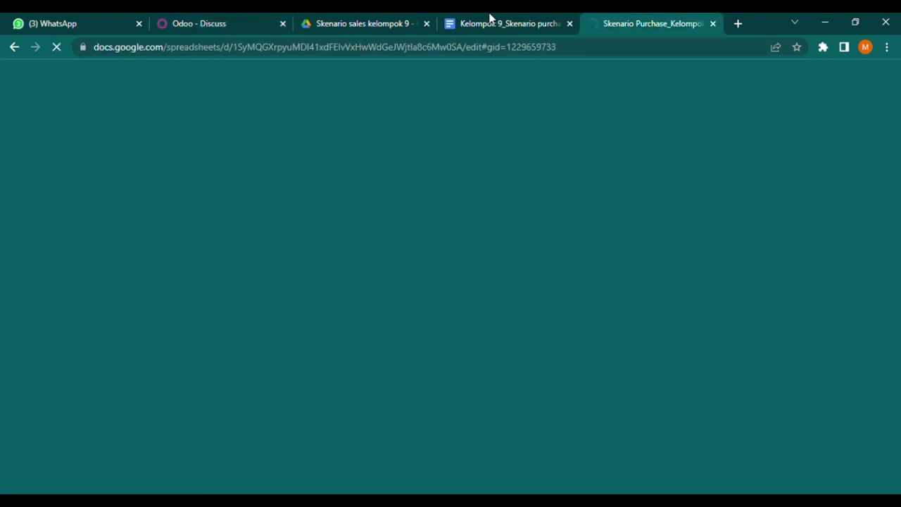
click(235, 20)
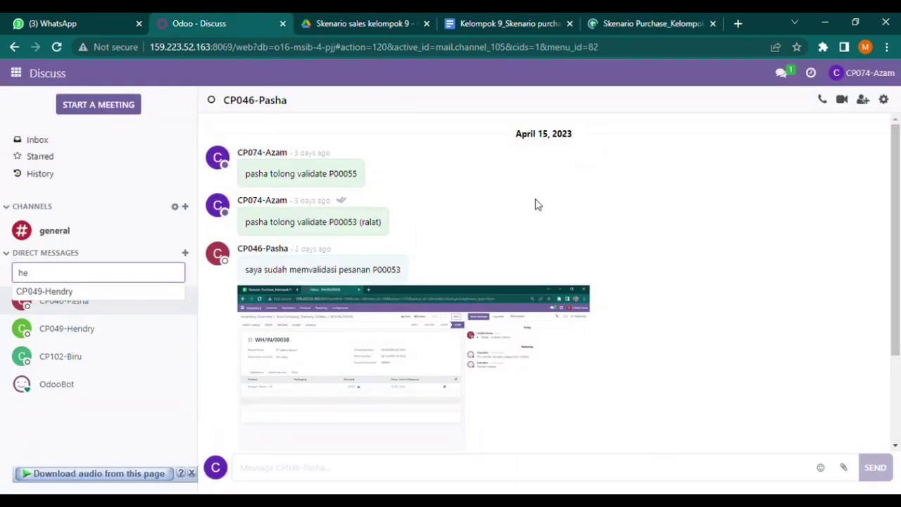
click(536, 204)
click(608, 24)
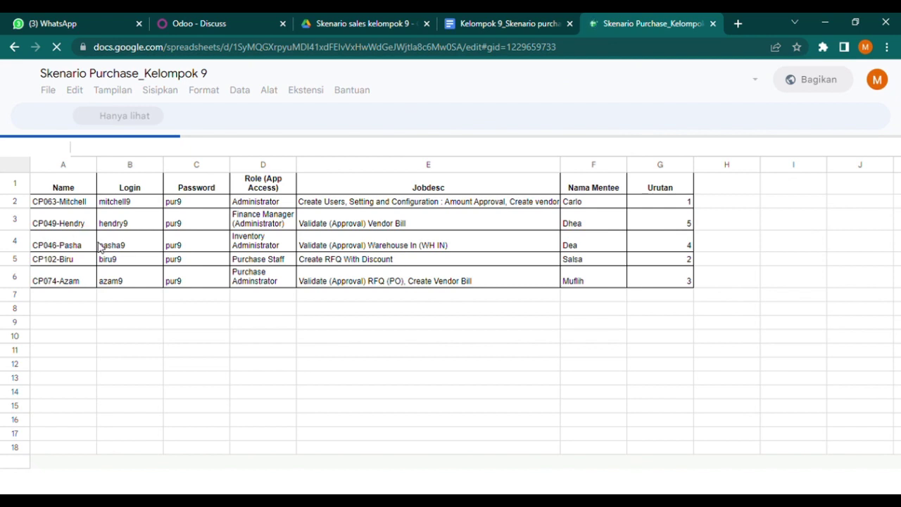
click(195, 23)
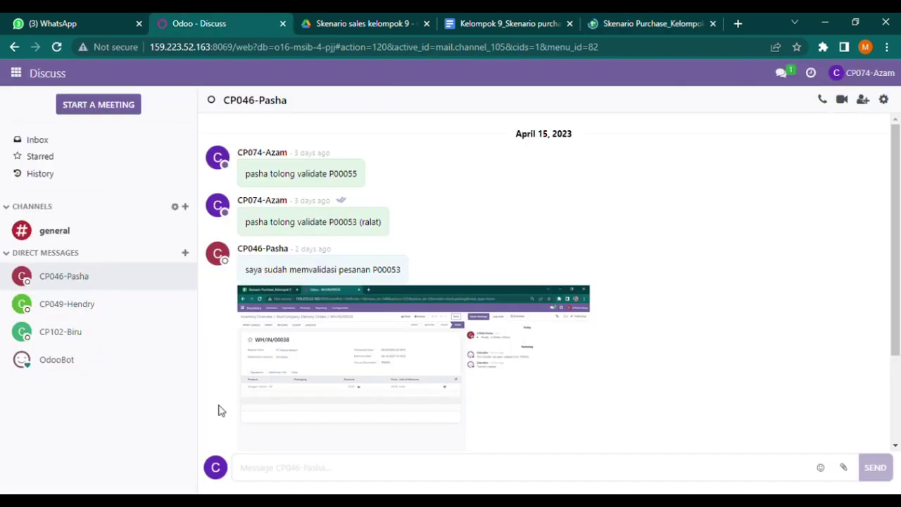
Step: Search direct messages for the finance manager's account and open the conversation
click(185, 254)
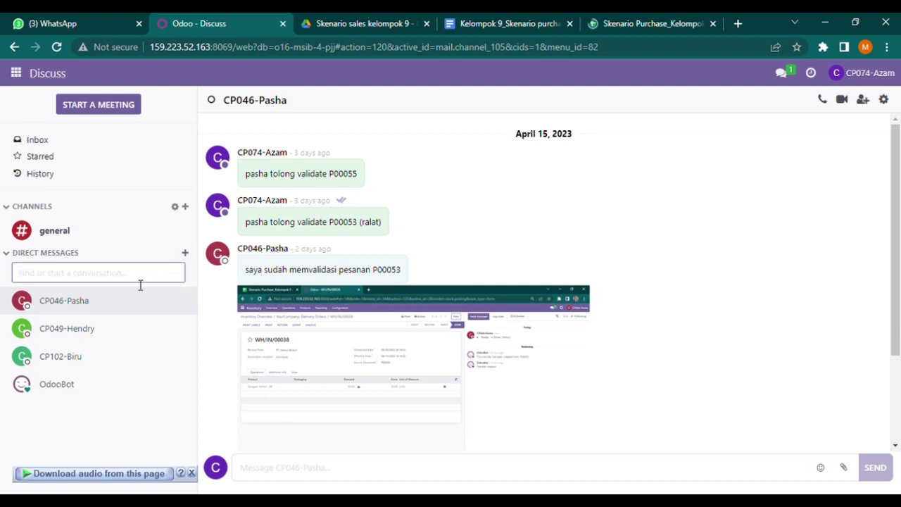
text(henry)
key(BackSpace)
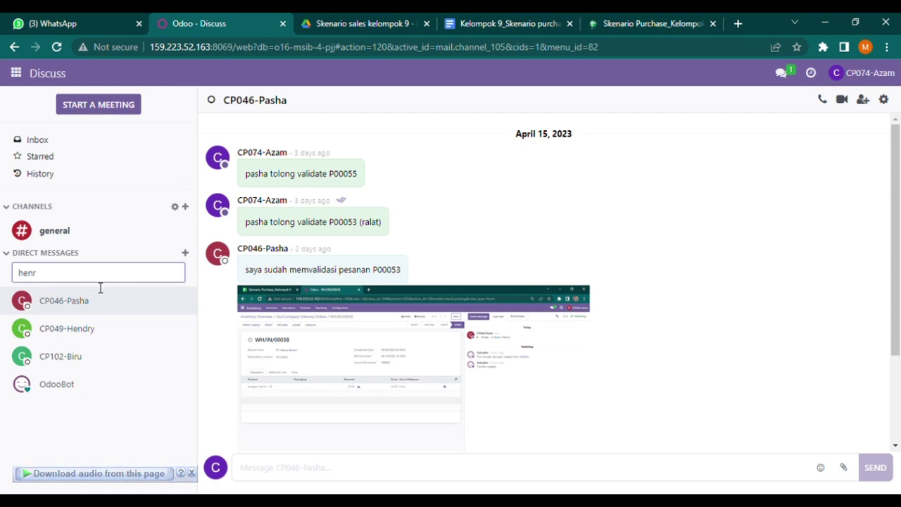
key(BackSpace)
key(BackSpace)
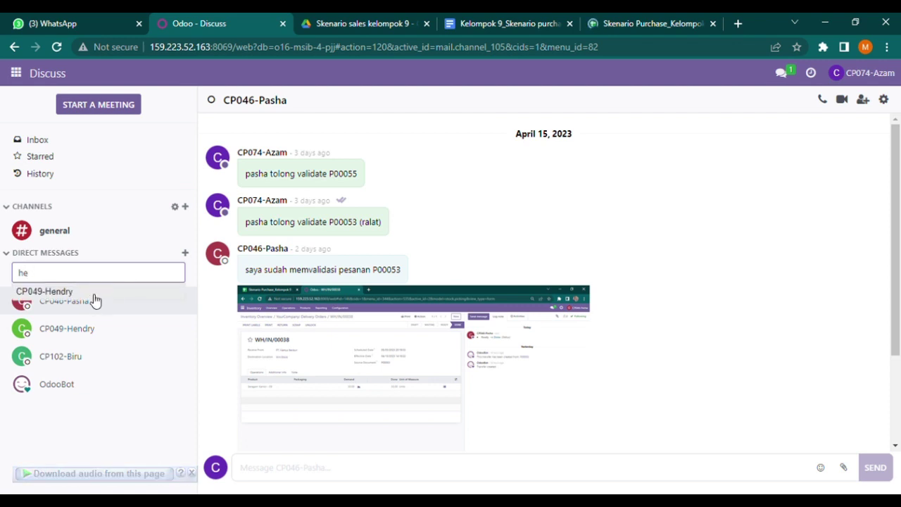
click(139, 297)
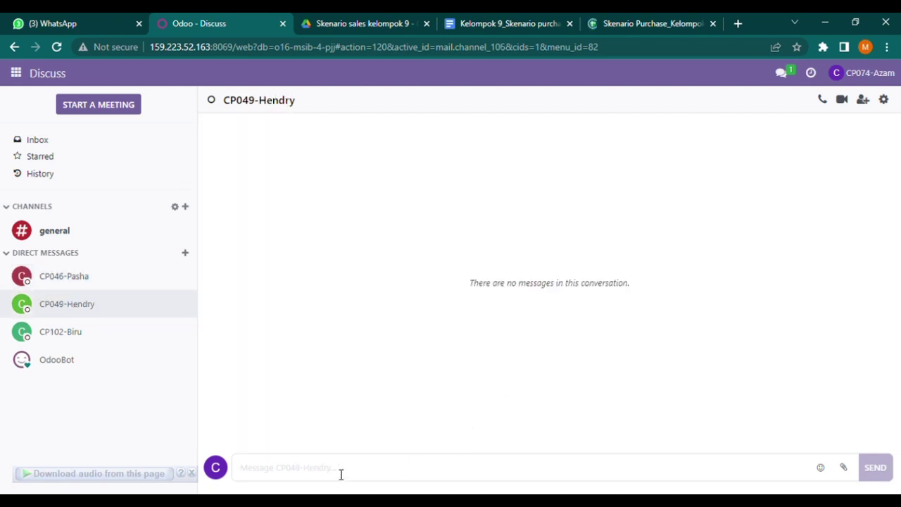
Step: Send the finance manager a message requesting approval of the draft, giving the purchase order number and ending with "ya. thanks"
text(hend)
key(BackSpace)
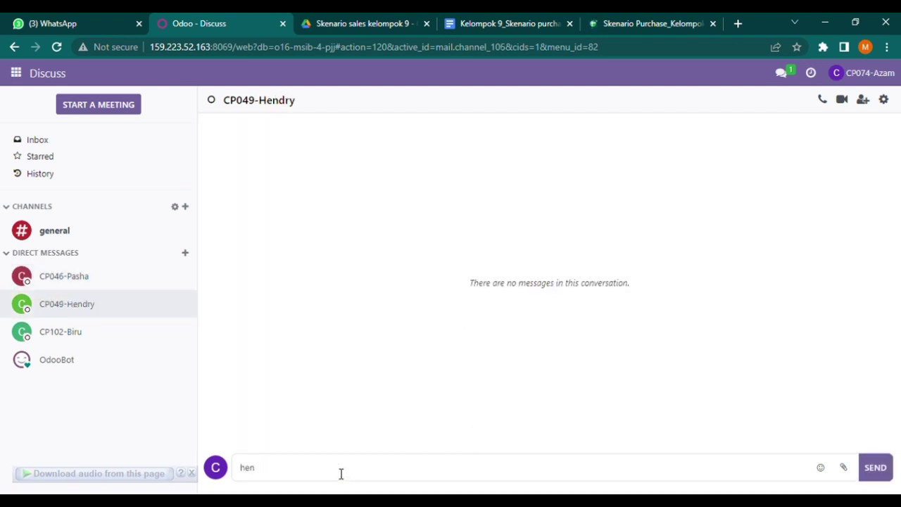
text(. tolong approval draft)
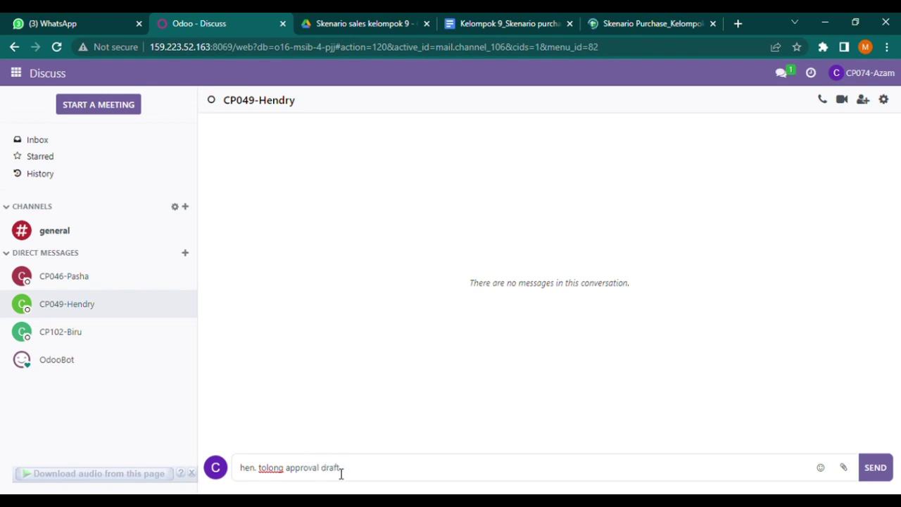
text( P00053 ya. thanks)
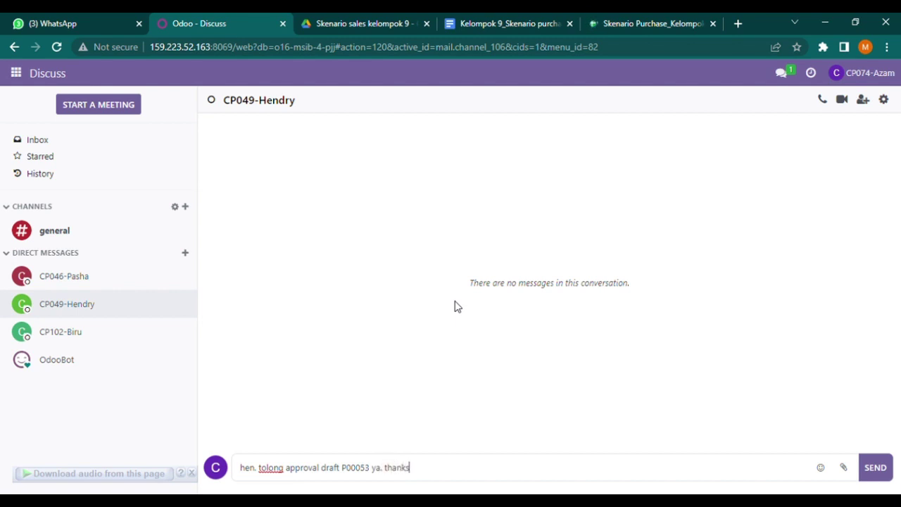
key(Return)
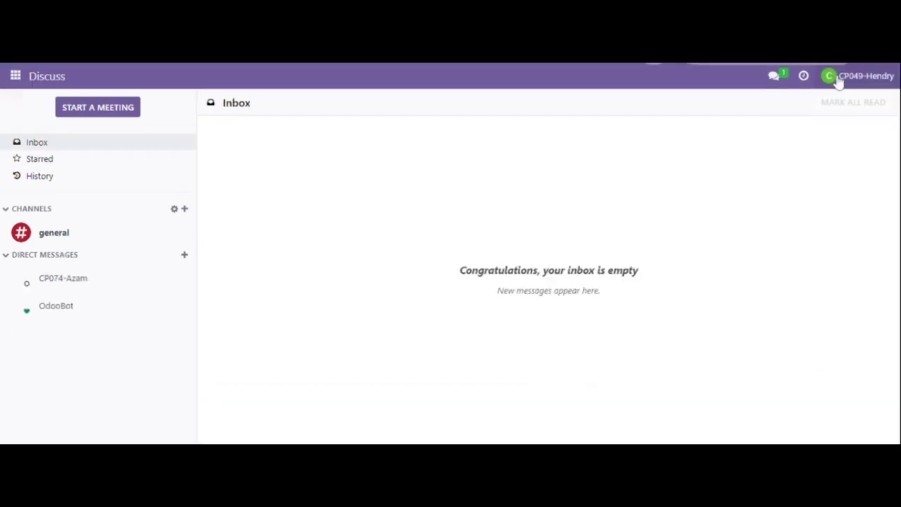
Step: In the finance manager's session, check the user account and open the purchasing colleague's chat containing the approval request
click(838, 81)
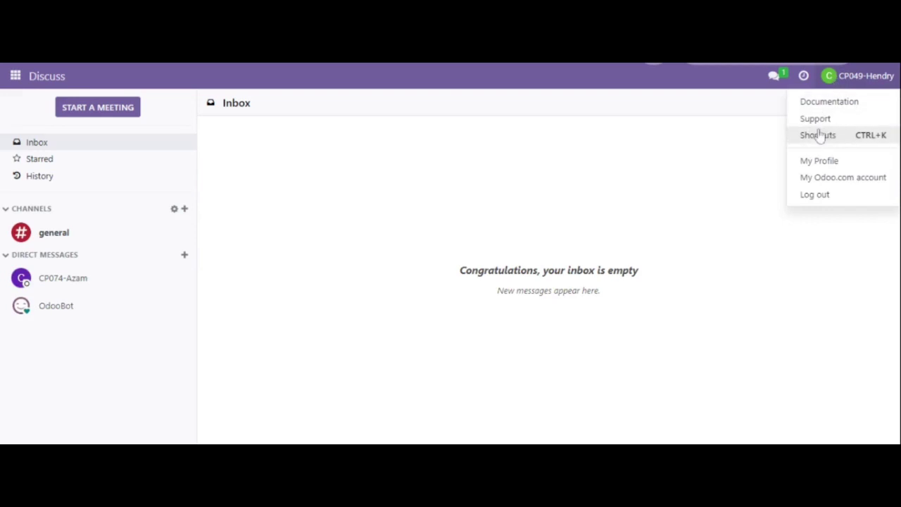
click(607, 178)
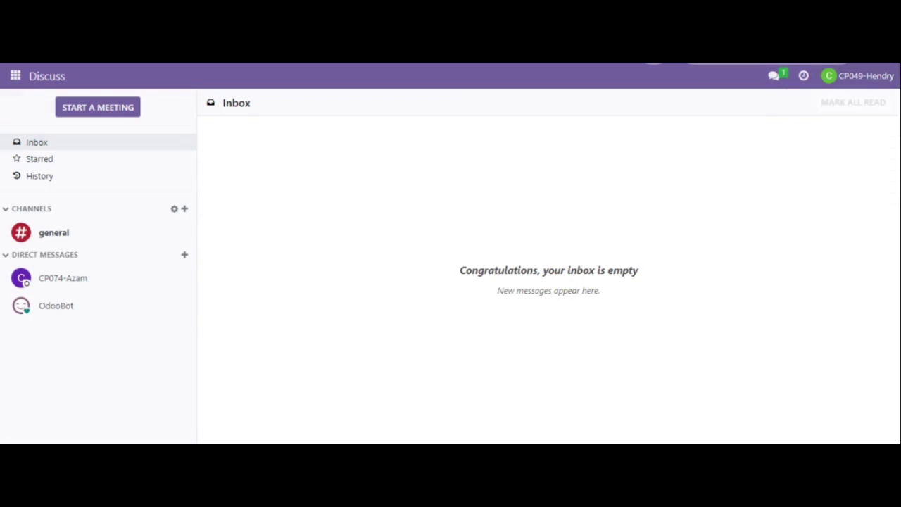
click(773, 75)
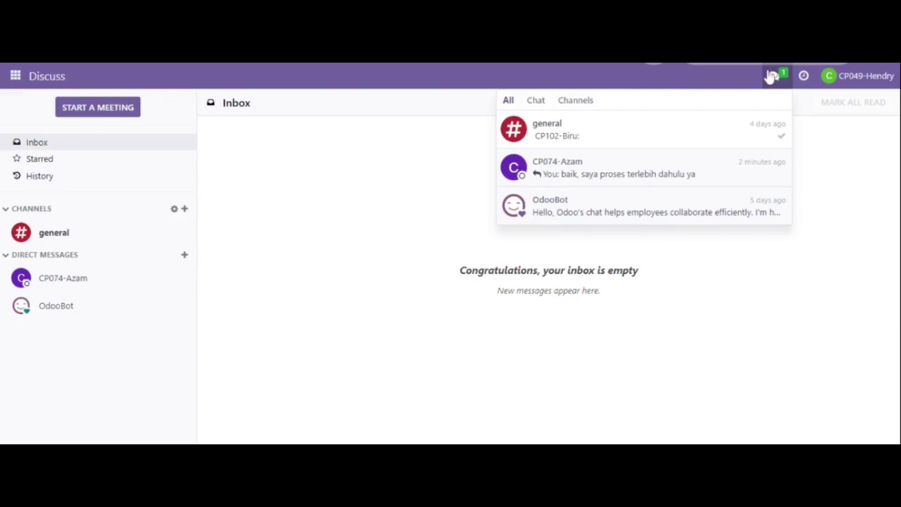
click(646, 180)
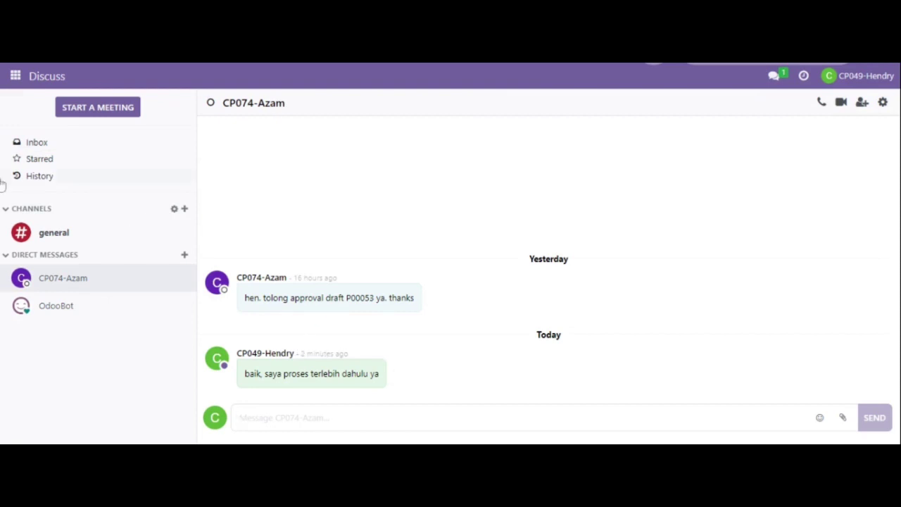
Step: Go to Accounting and open the list of vendor bills
click(15, 77)
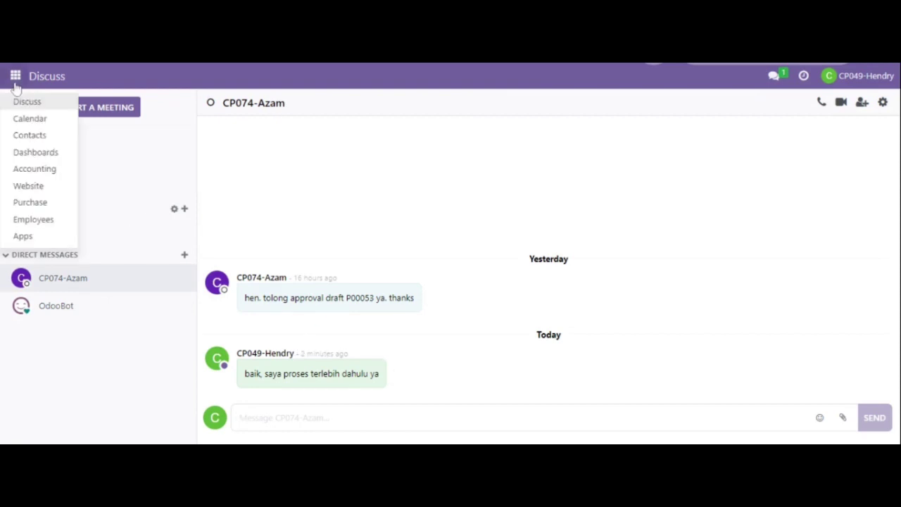
click(24, 168)
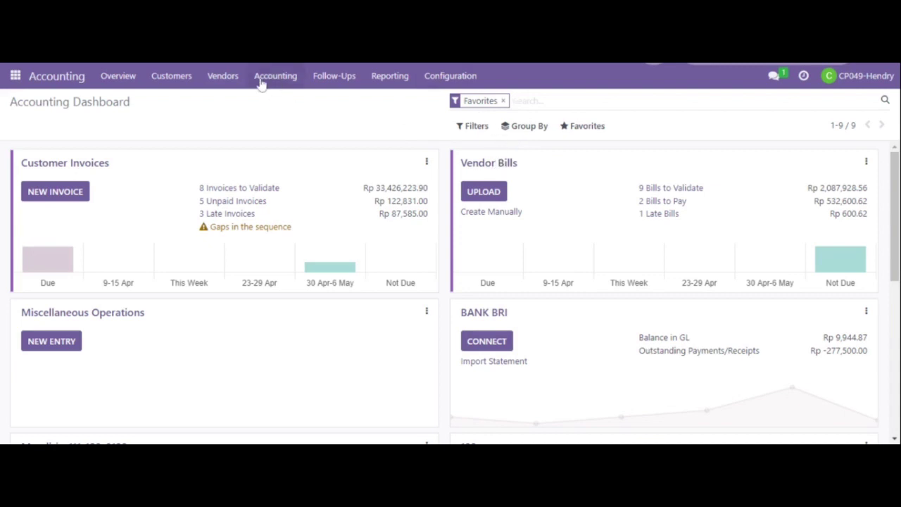
click(235, 79)
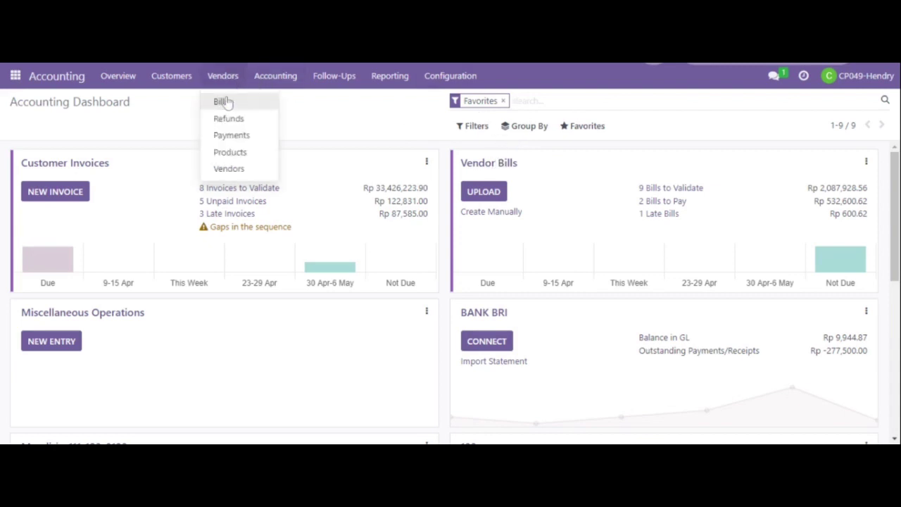
click(228, 102)
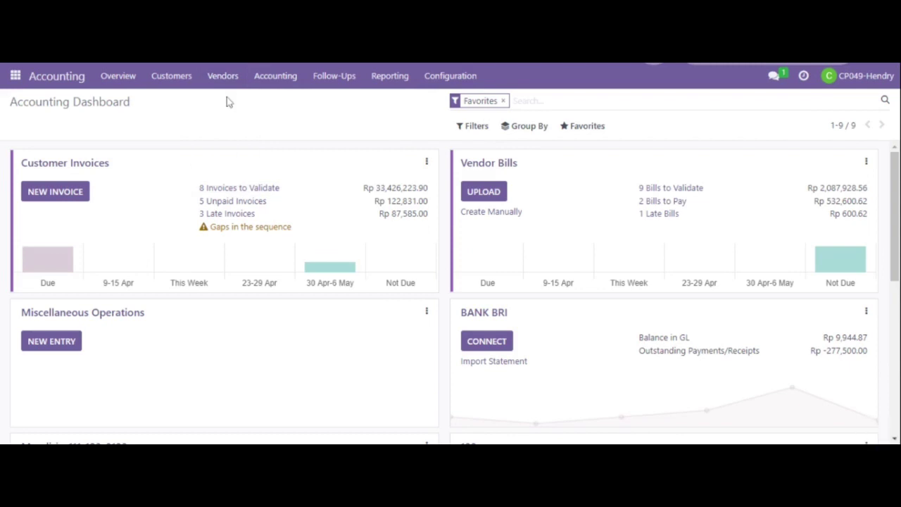
Step: Search the bills by the purchase order number and open the PT. Kaktus Berduri draft bill
text(p00053)
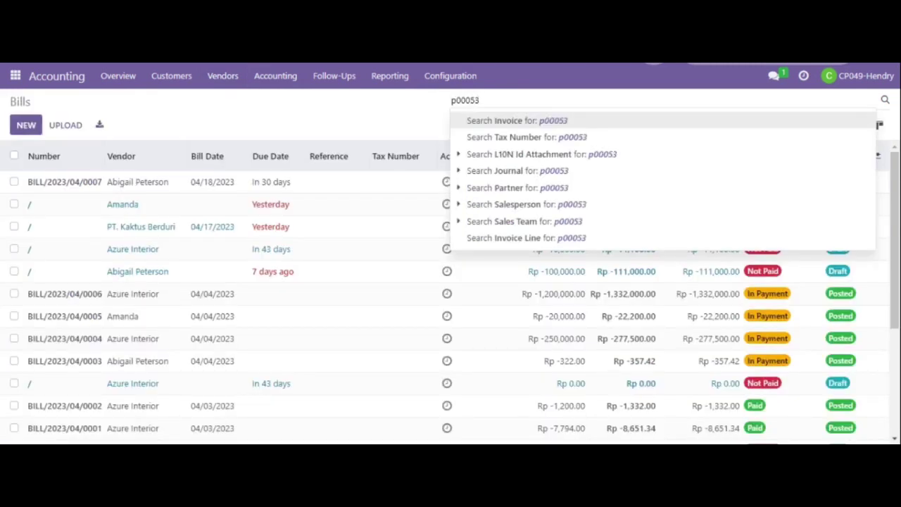
key(Return)
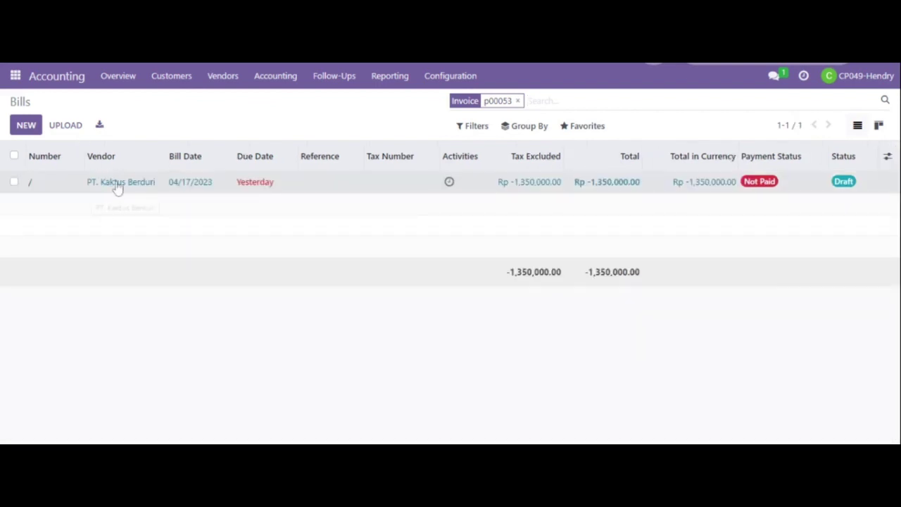
double_click(117, 185)
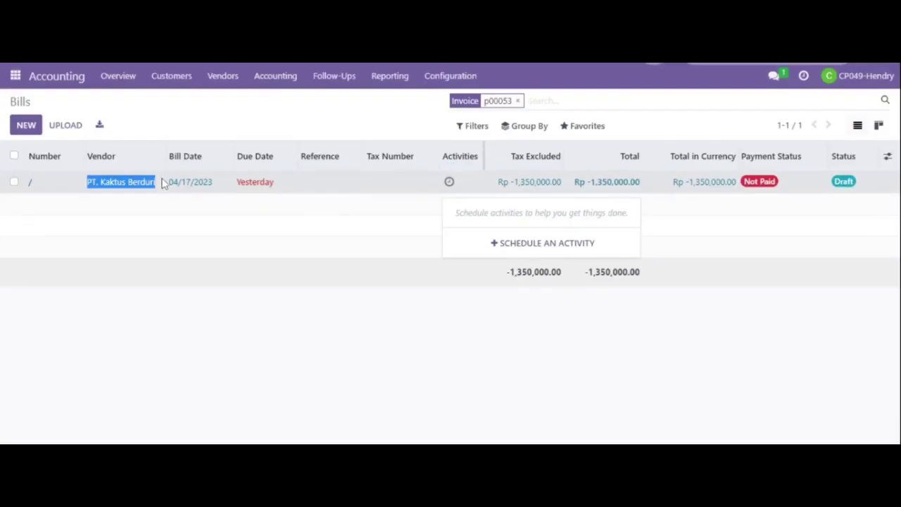
click(163, 182)
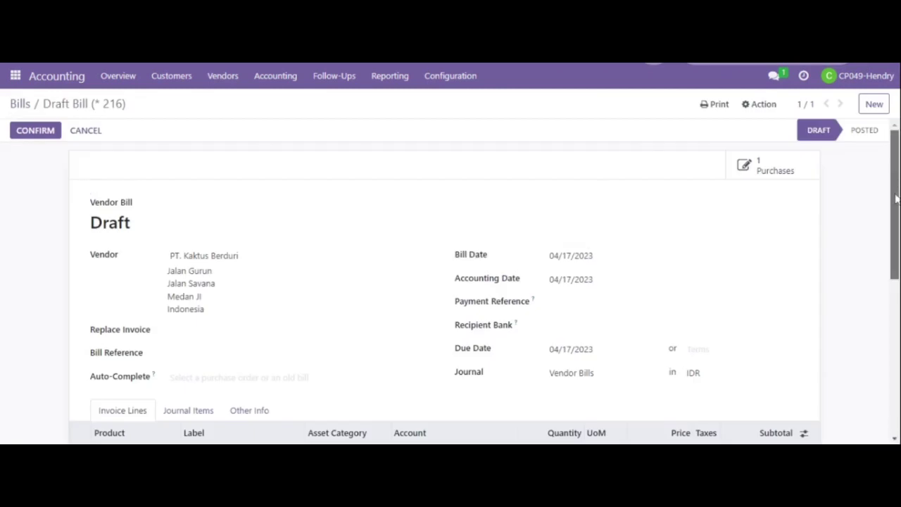
Step: Review the draft bill's dates, Seragam Kantor - 09 invoice line and total, and confirm the bill
drag(896, 199, 891, 227)
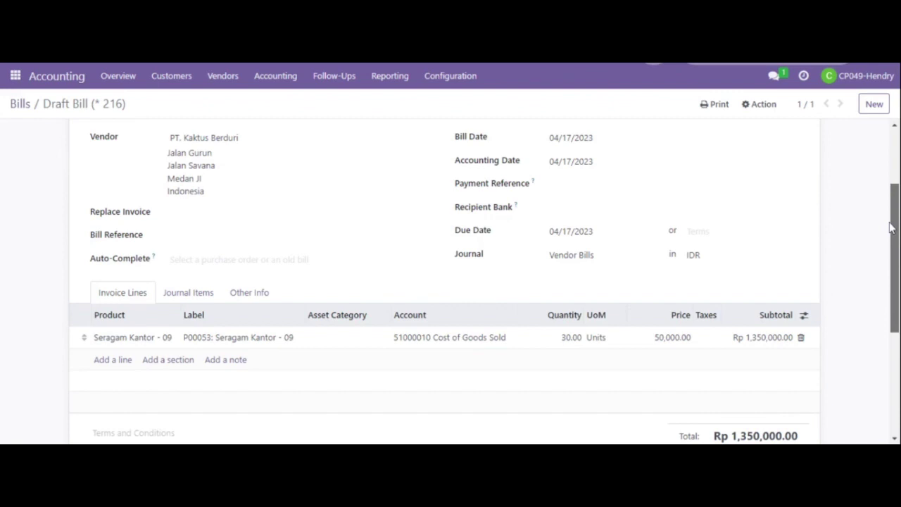
drag(890, 228, 895, 211)
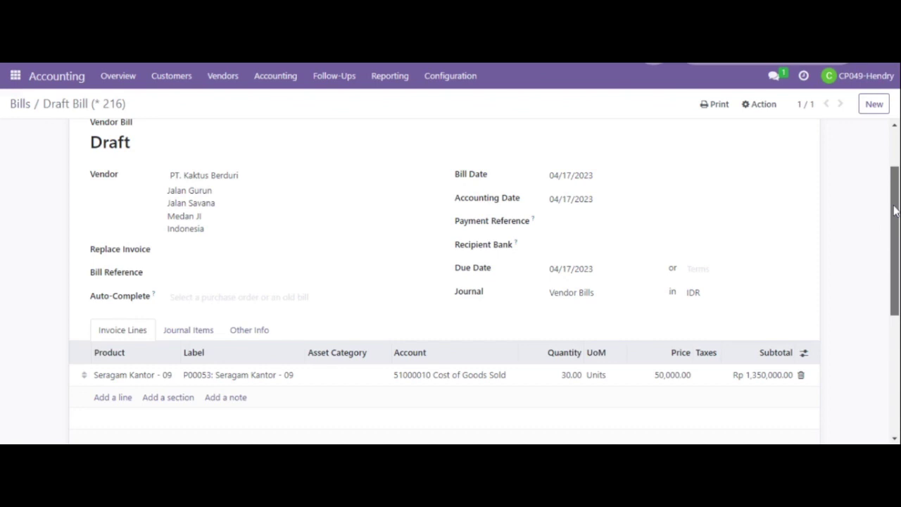
drag(895, 209, 895, 207)
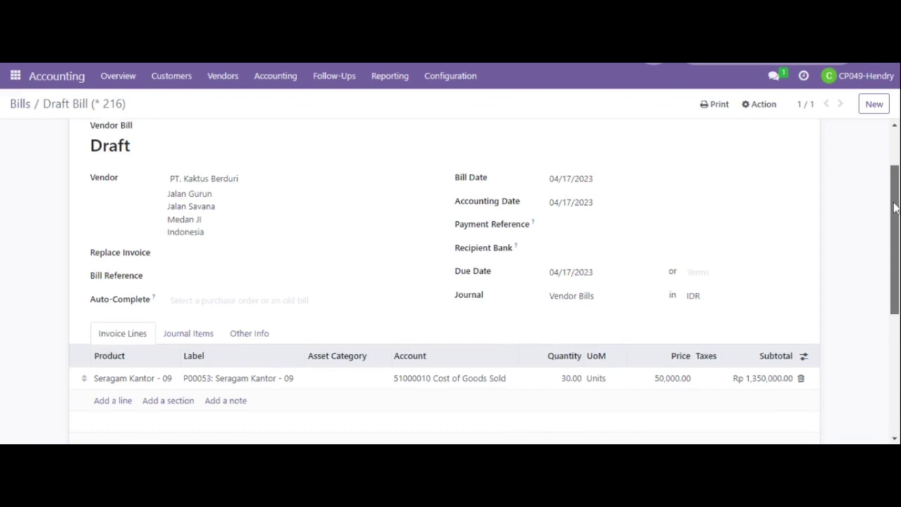
scroll(835, 231, down, 3)
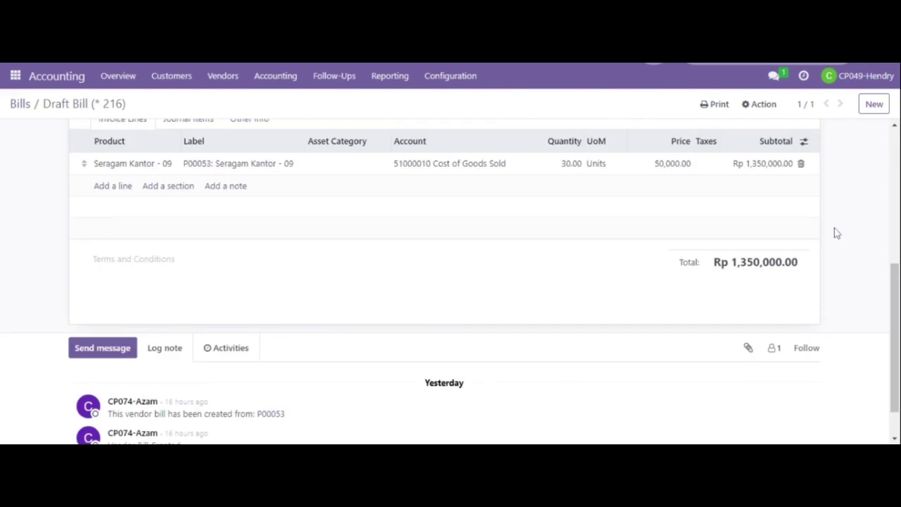
scroll(835, 231, up, 4)
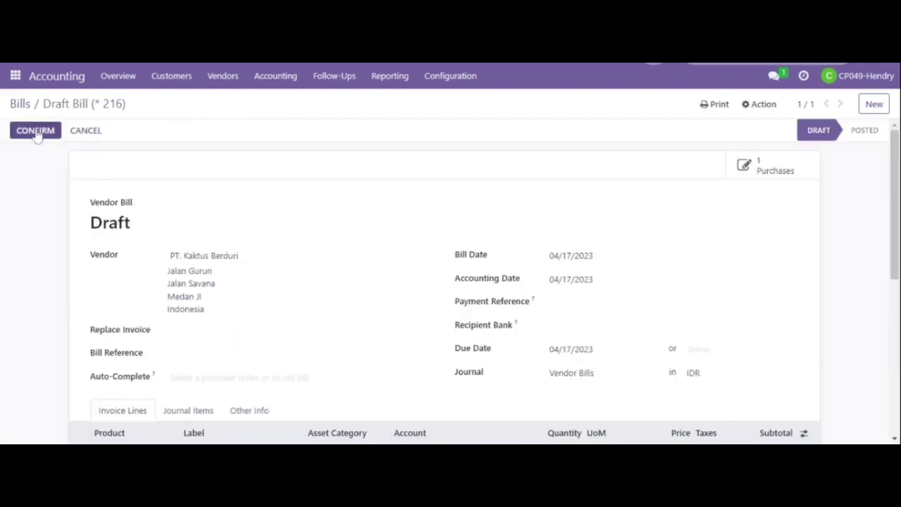
click(37, 134)
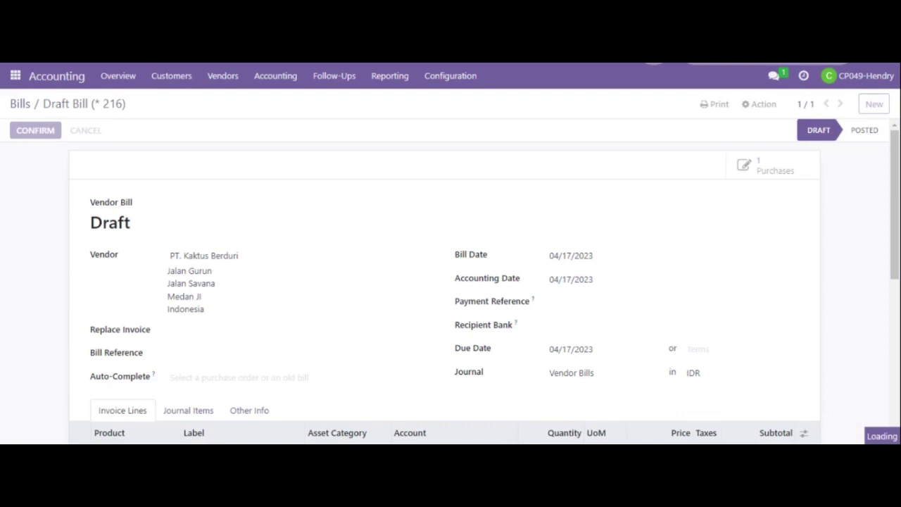
Step: Review the posted bill and register its Rp 1,350,000.00 payment through BANK BRI with the Manual method, dated 04/18/2023
scroll(329, 258, down, 2)
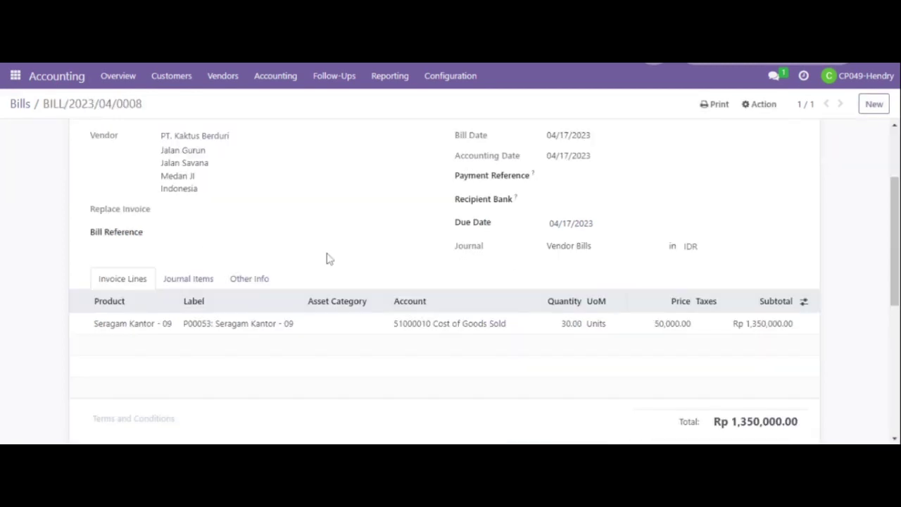
scroll(328, 259, up, 2)
scroll(328, 259, up, 1)
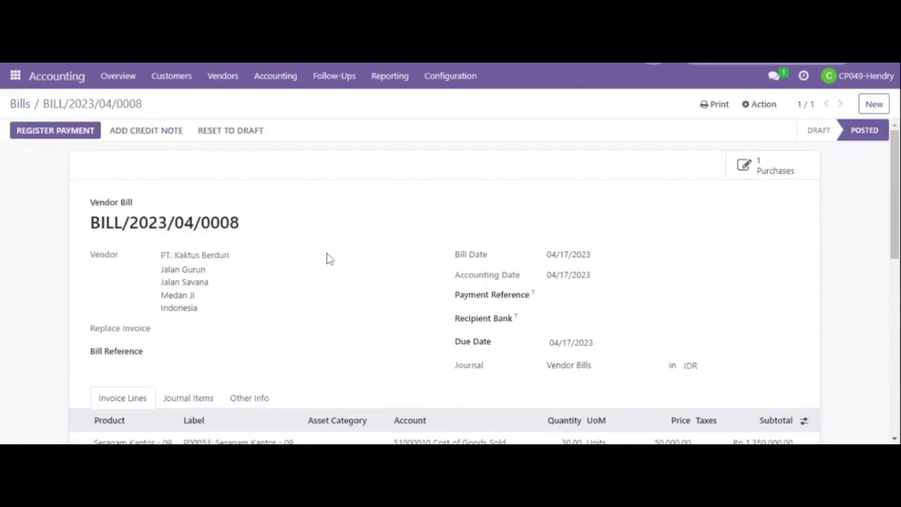
click(71, 138)
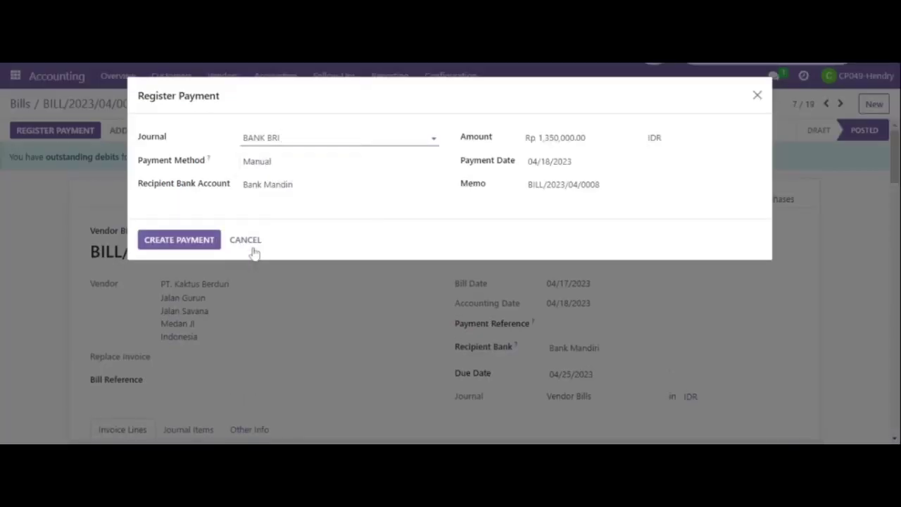
click(190, 240)
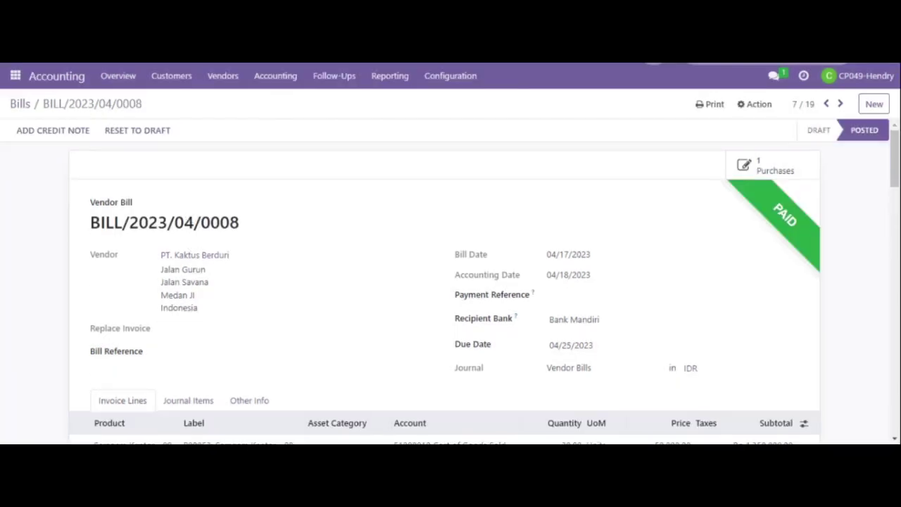
Step: Look over the paid bill, return to the vendor bills list and check the PT. Kaktus Berduri bill's payment status
scroll(191, 240, down, 1)
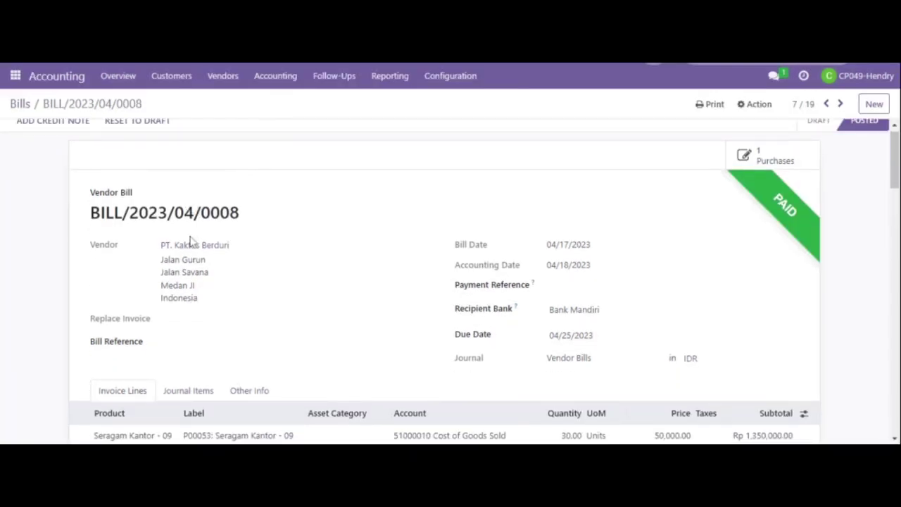
click(22, 105)
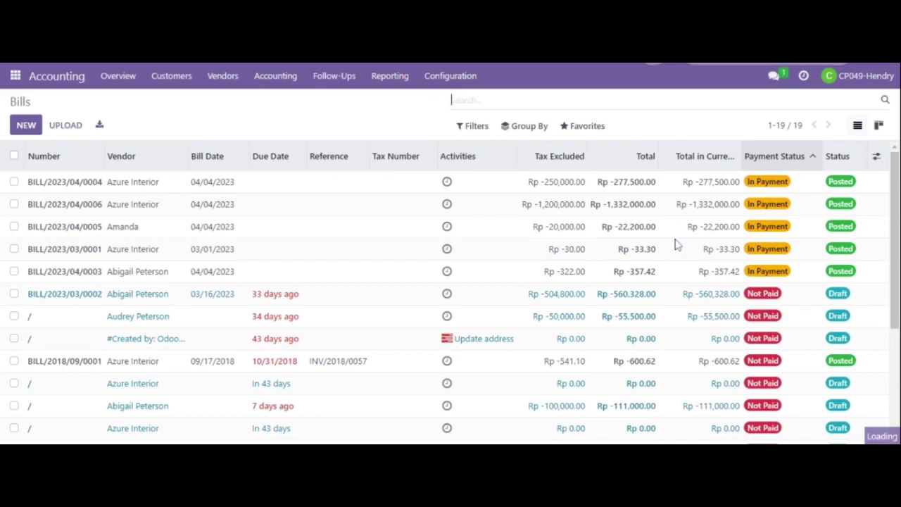
scroll(644, 271, down, 3)
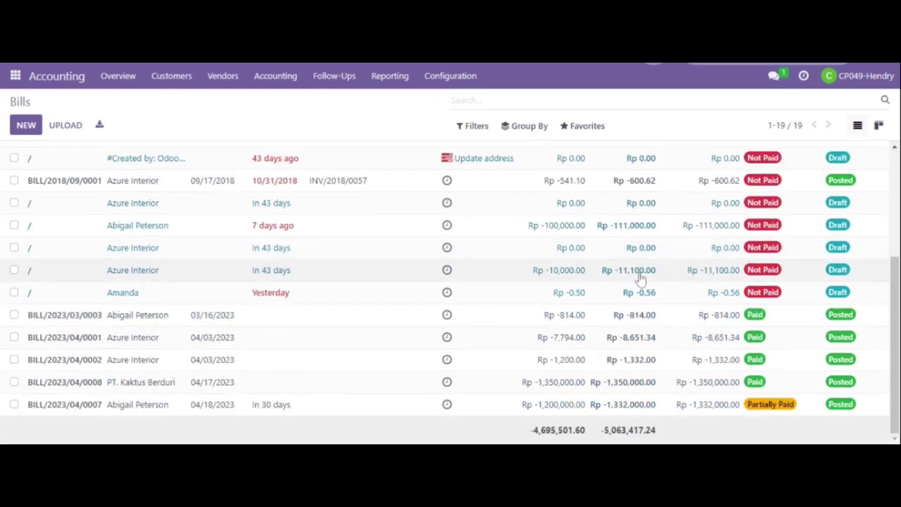
Step: Message the purchasing colleague that the order's bill has been paid ("sudah saya bayar ya..") and close the chat
click(772, 76)
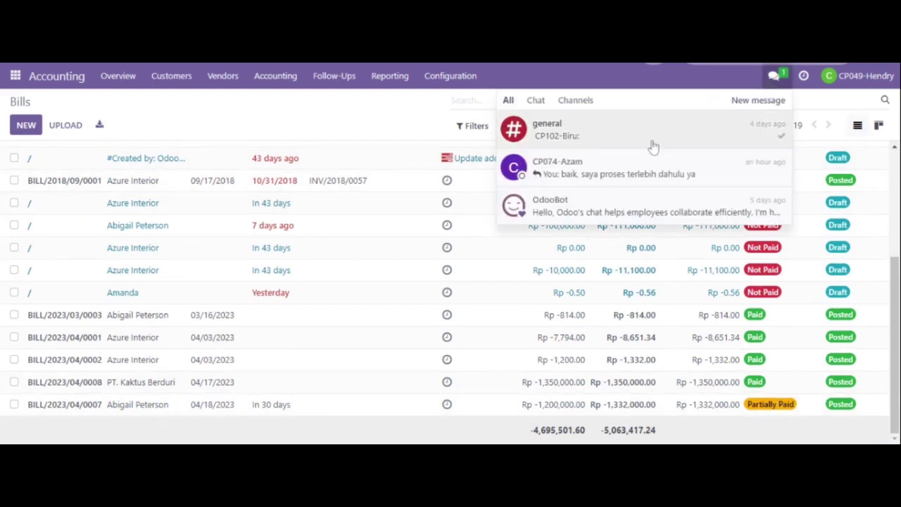
click(632, 182)
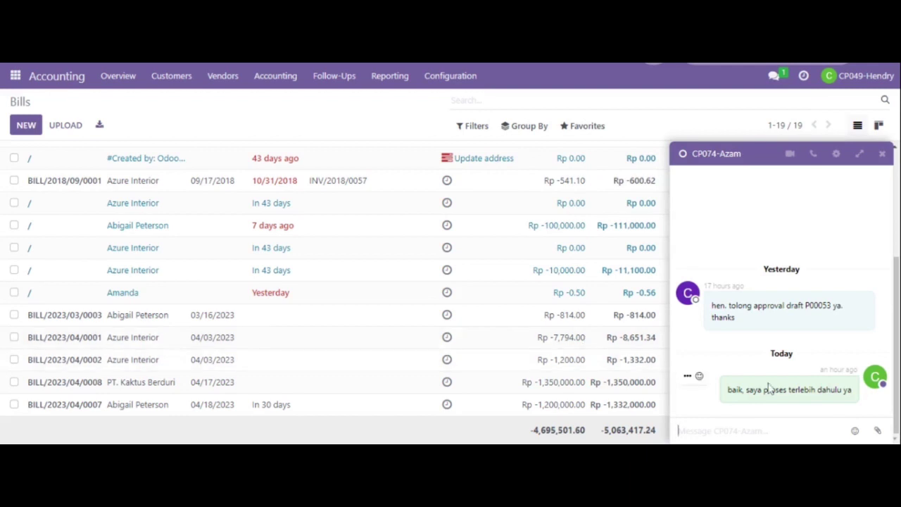
text(ha)
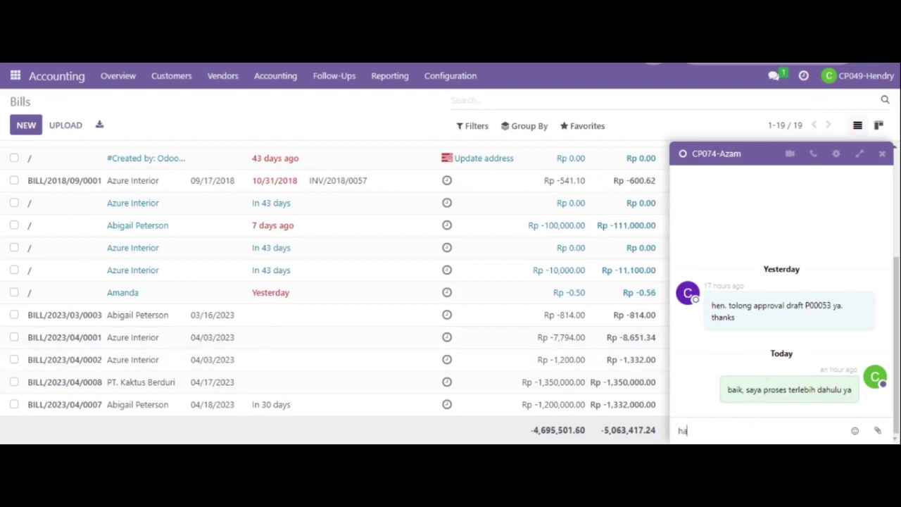
text(lo azam, unu)
key(BackSpace)
text(t)
text(v)
text(bill)
text( P00)
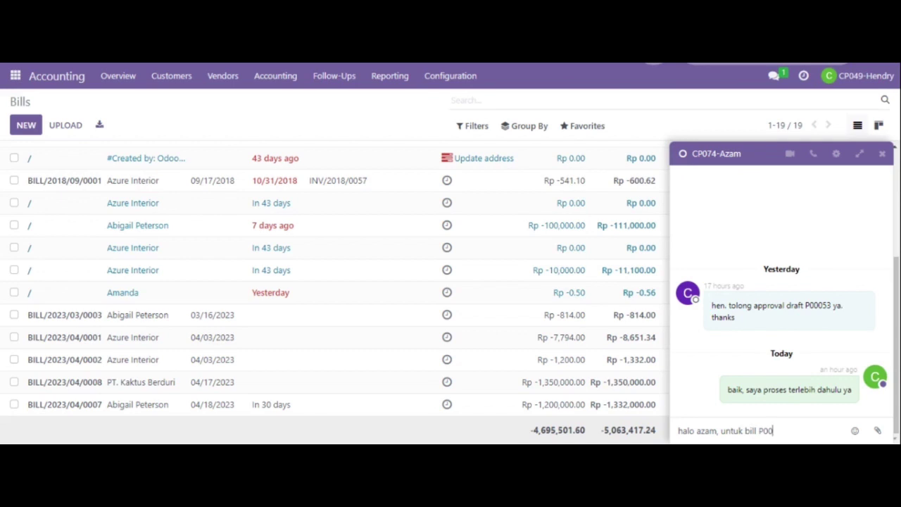
text(053 sudah saya bayar ya)
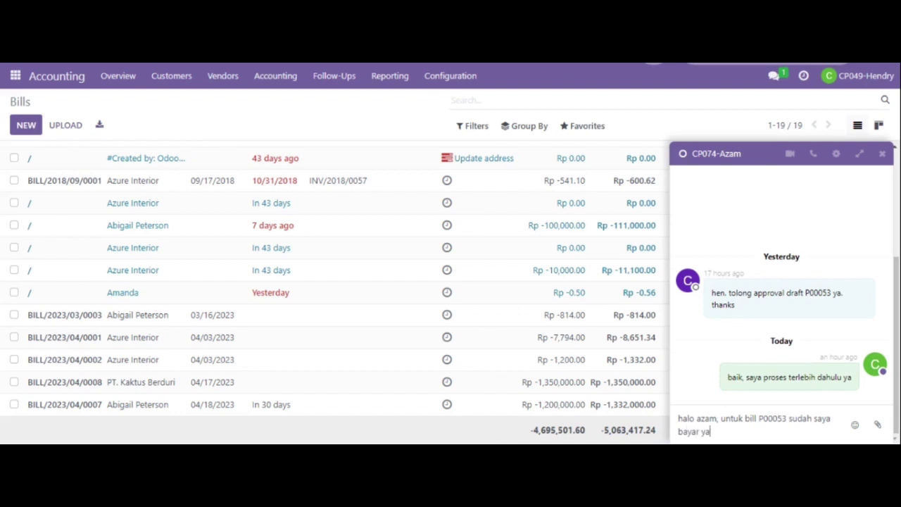
text(..)
key(Return)
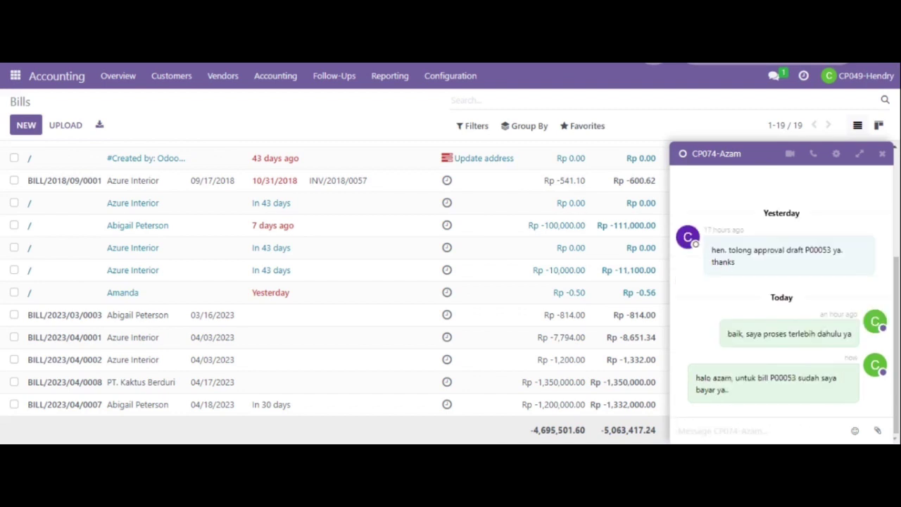
click(882, 154)
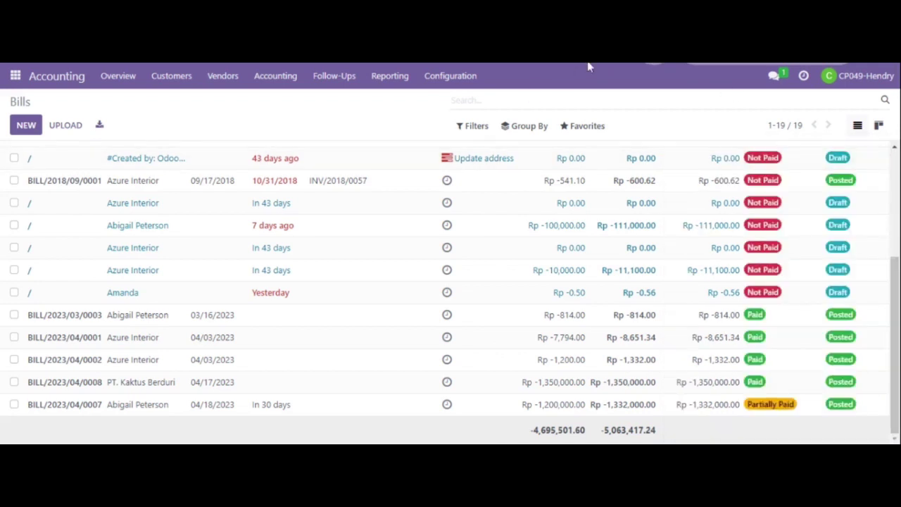